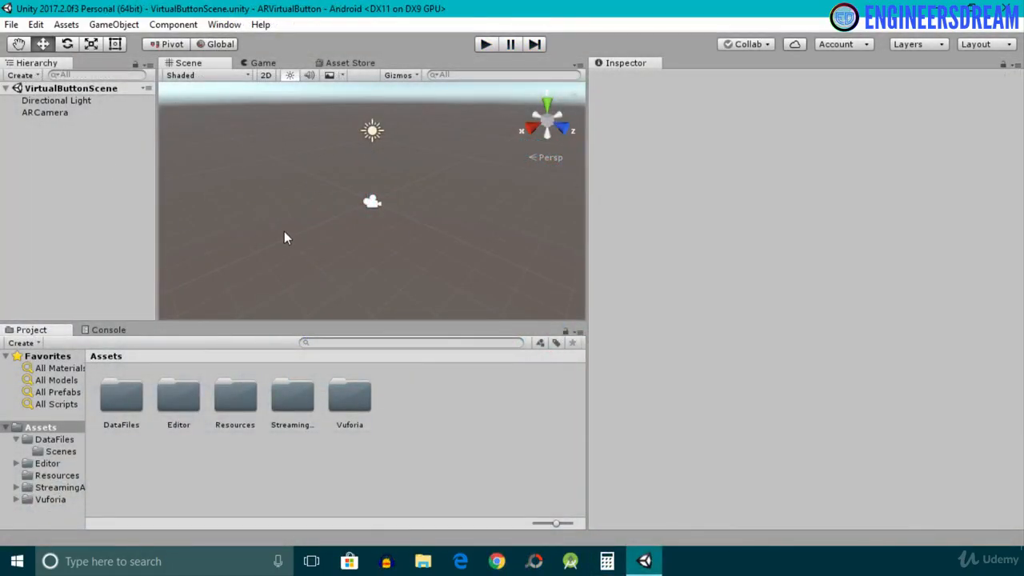
Add a Vuforia image target to the scene and make it a child of ARCamera.
click(115, 25)
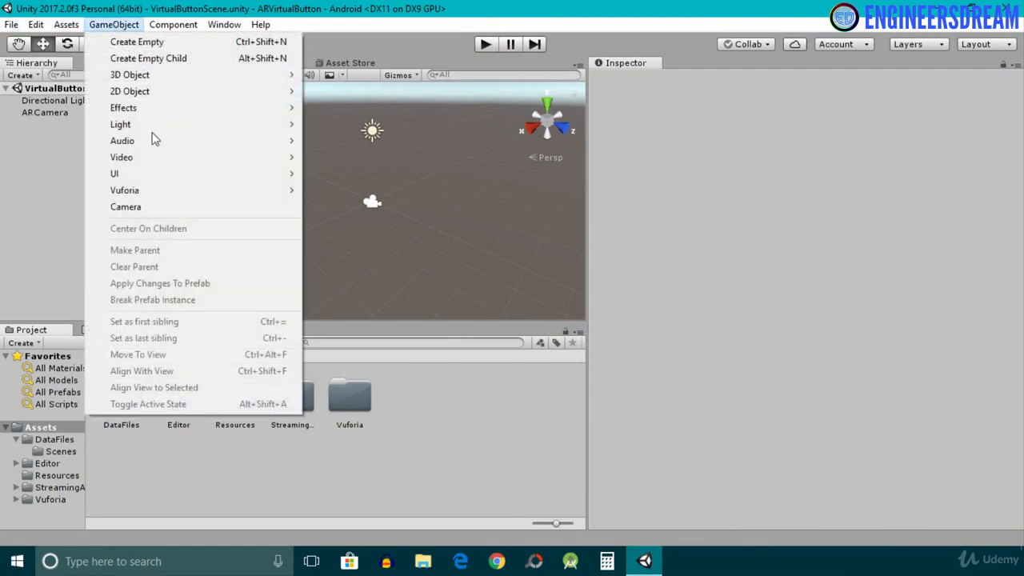
mouse_move(173, 195)
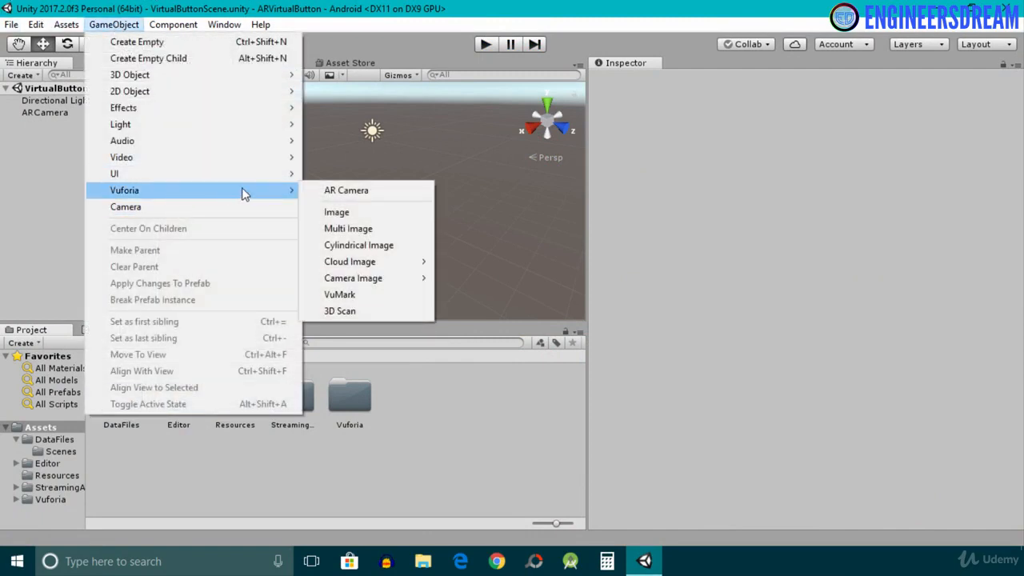
click(337, 212)
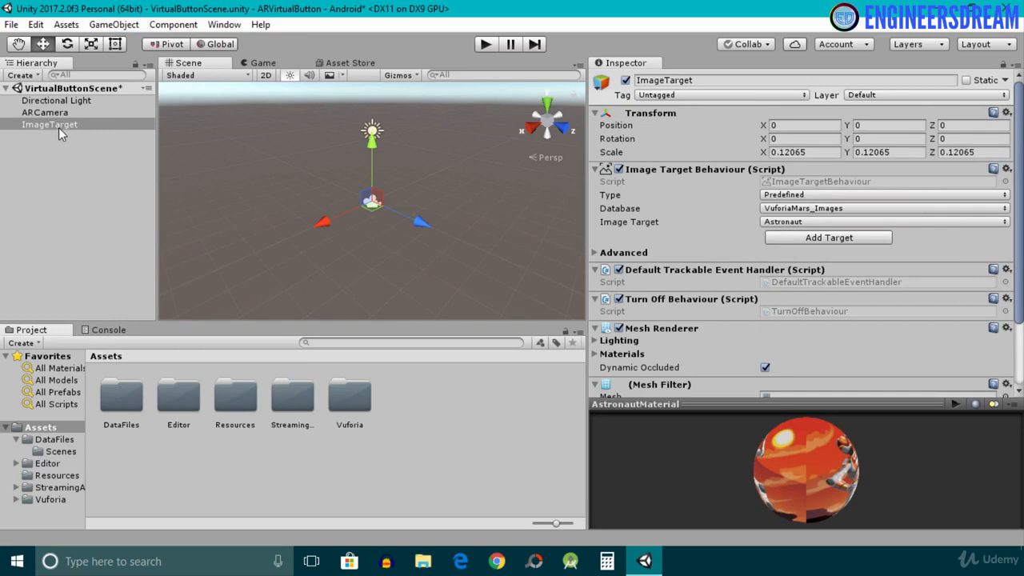
drag(53, 124, 57, 118)
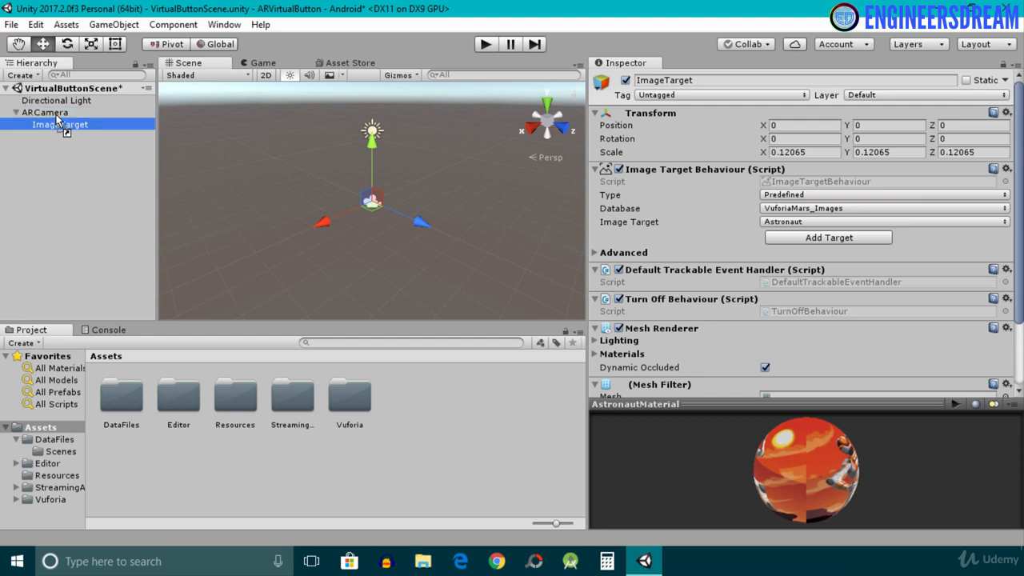
click(61, 127)
Set the image target's database to ARBusinessCardbase, with VIRTUALBUTTONDEMO as its image target.
click(783, 209)
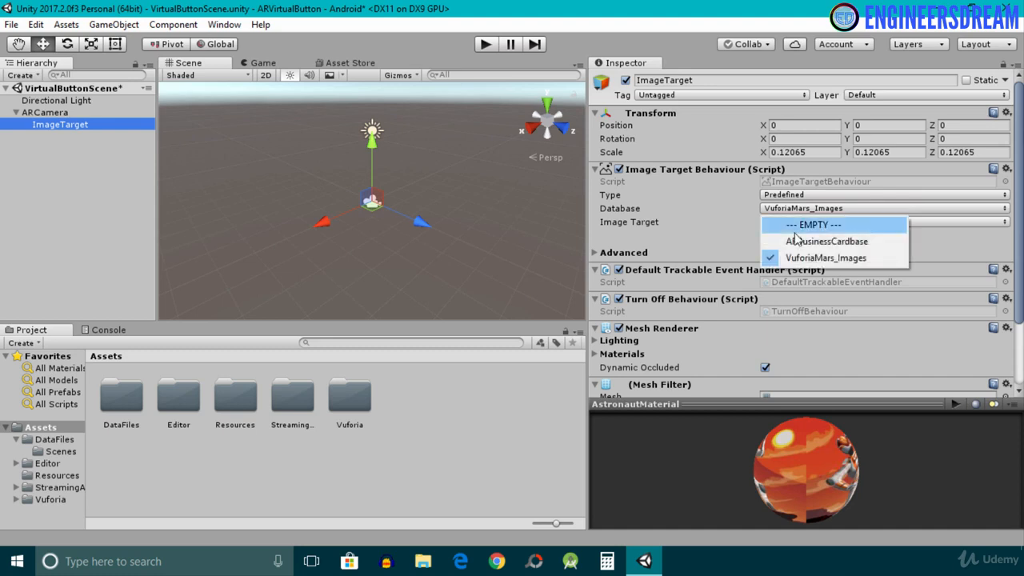
click(791, 244)
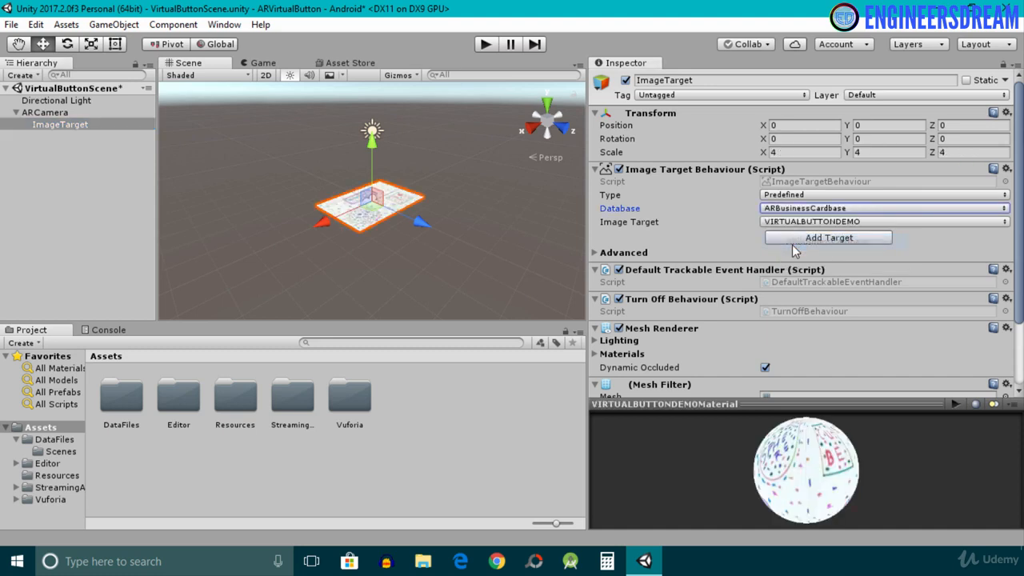
click(792, 223)
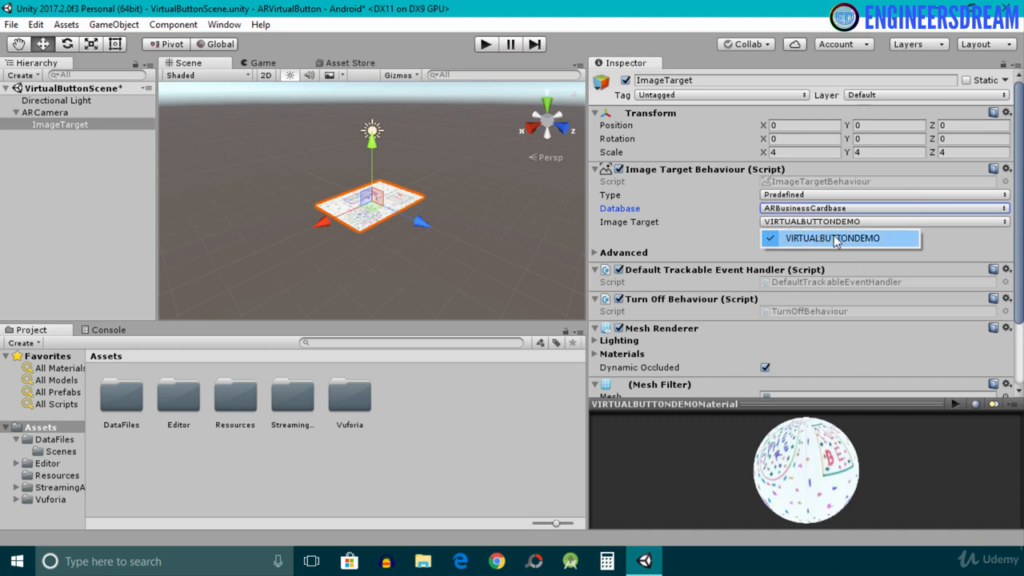
click(265, 186)
alt+drag(266, 185, 427, 235)
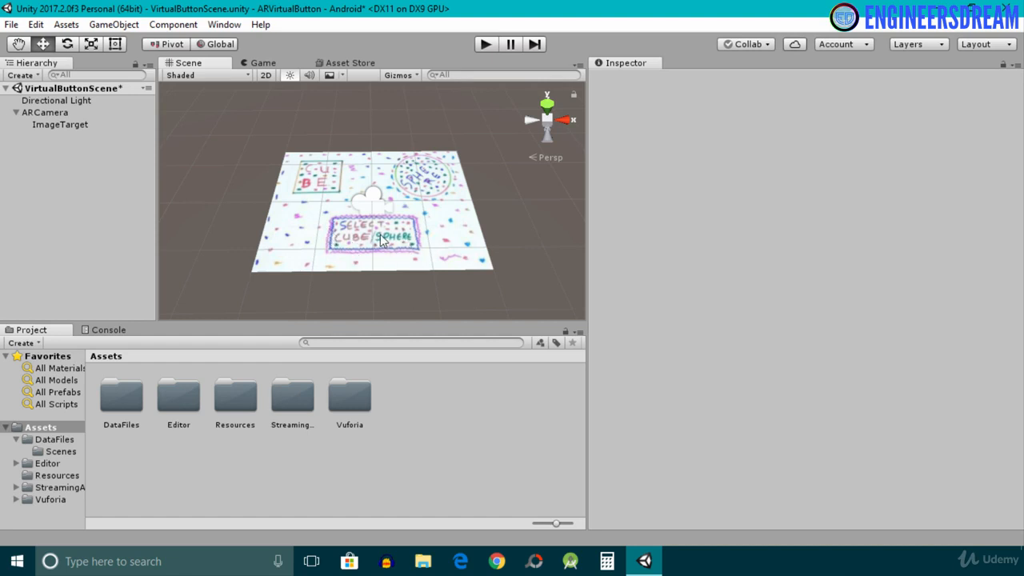
click(312, 185)
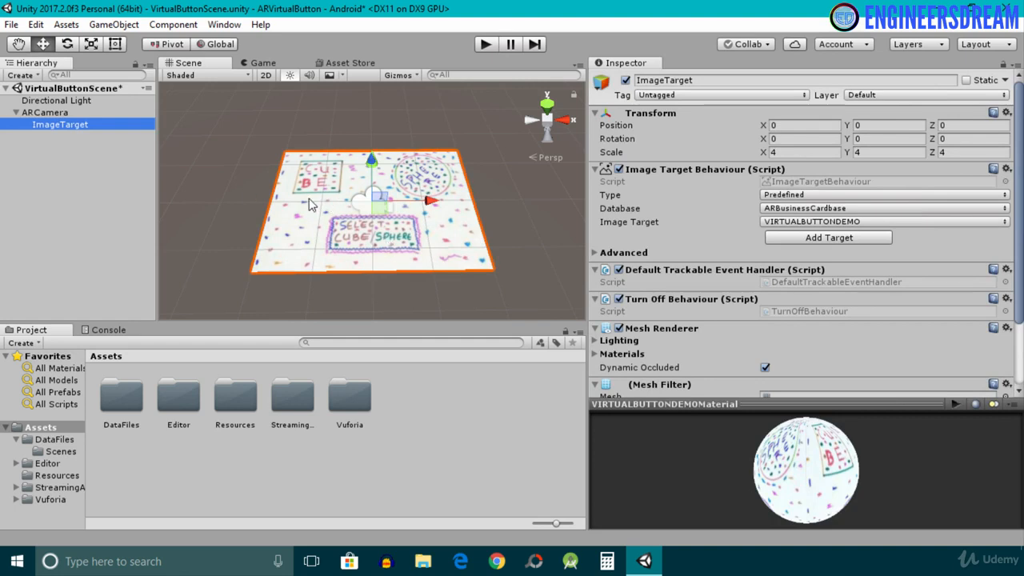
Add a 3D cube as a child of ImageTarget.
click(61, 155)
click(50, 125)
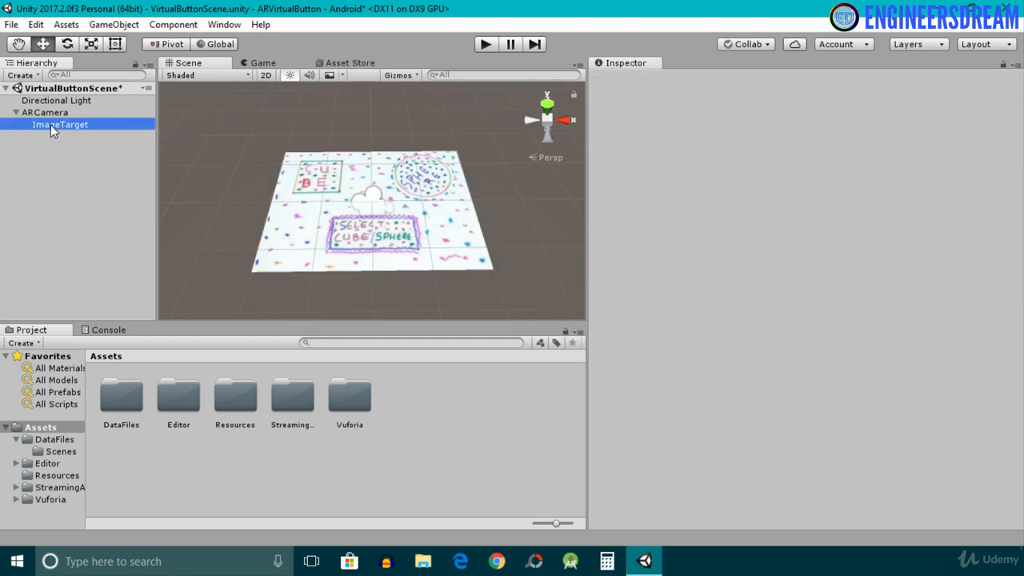
right_click(50, 125)
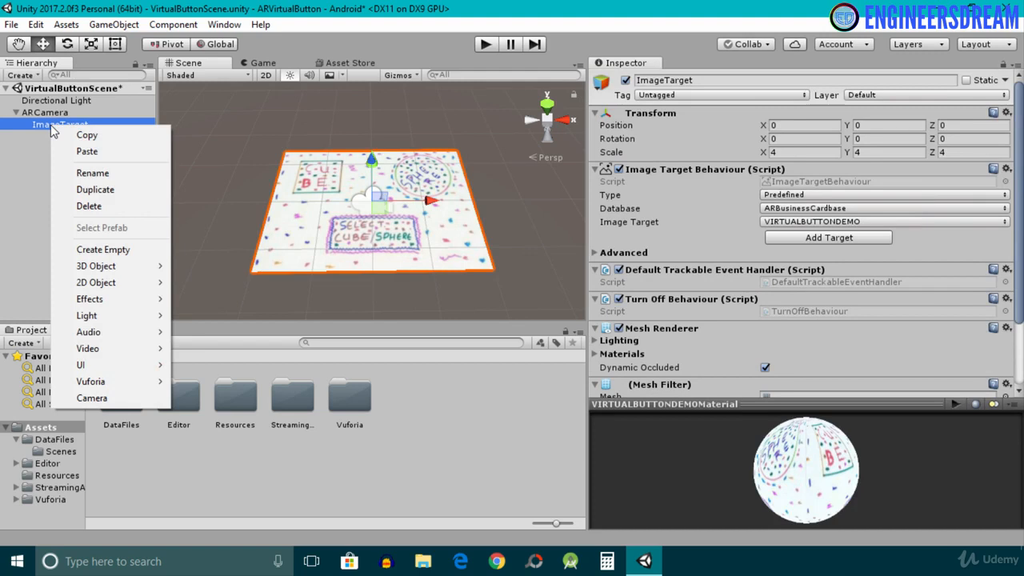
mouse_move(104, 266)
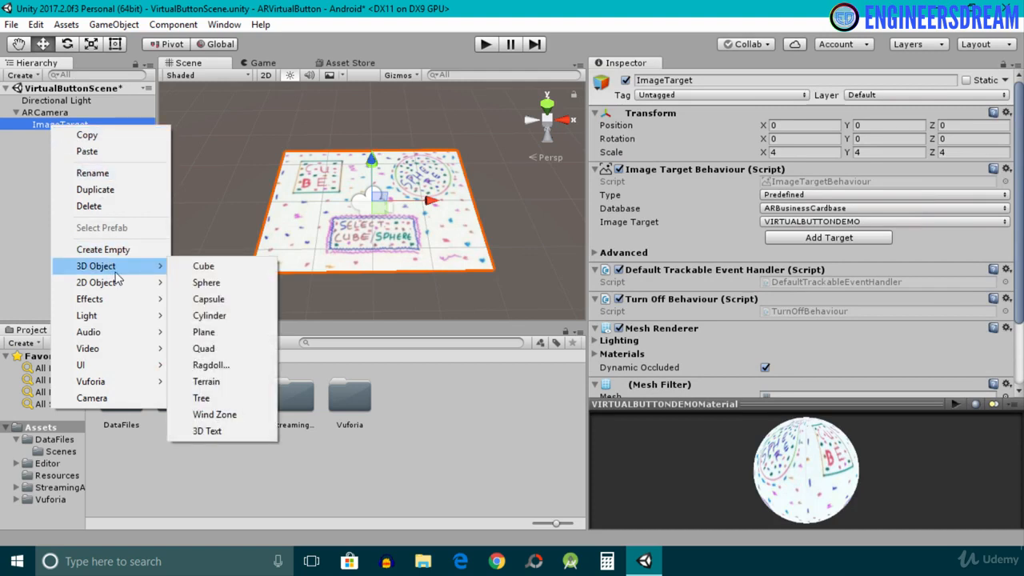
click(179, 266)
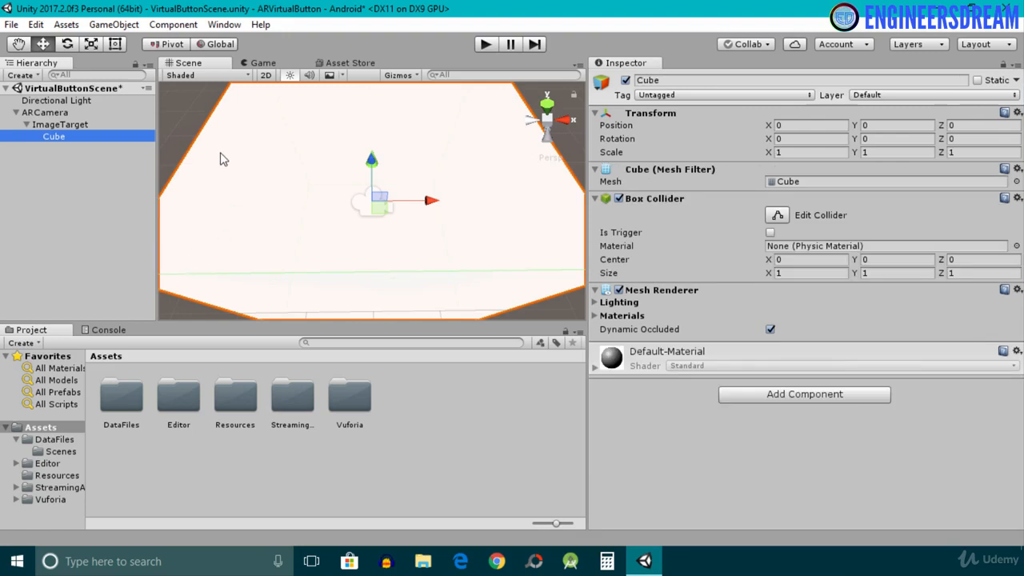
Scale the cube down uniformly to about 0.214 on all three axes.
scroll(222, 158, down, 4)
alt+drag(200, 192, 171, 145)
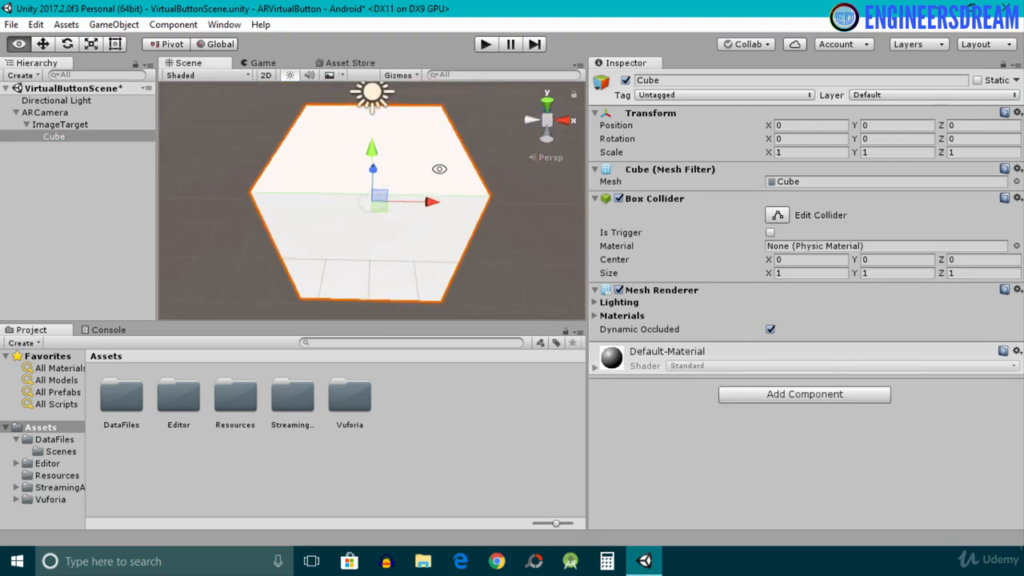
mouse_move(439, 169)
alt+mouse_down()
mouse_move(319, 163)
mouse_move(442, 168)
alt+mouse_up()
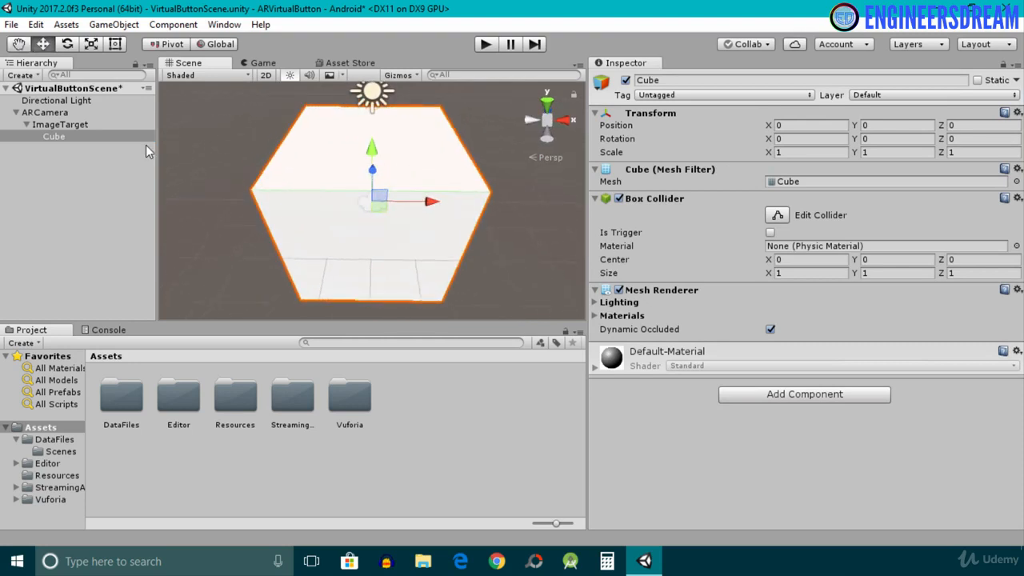
click(92, 44)
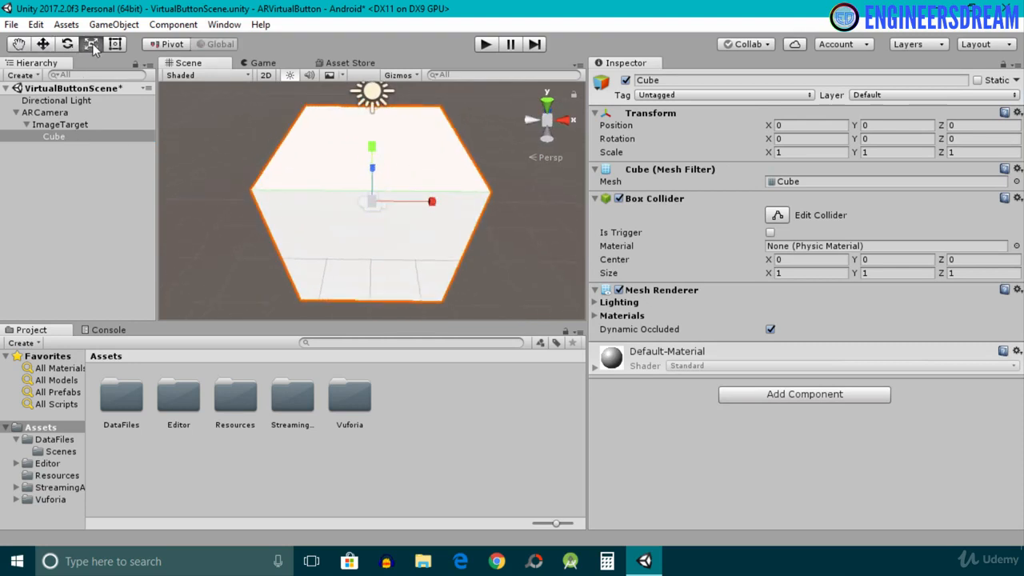
alt+drag(324, 165, 350, 169)
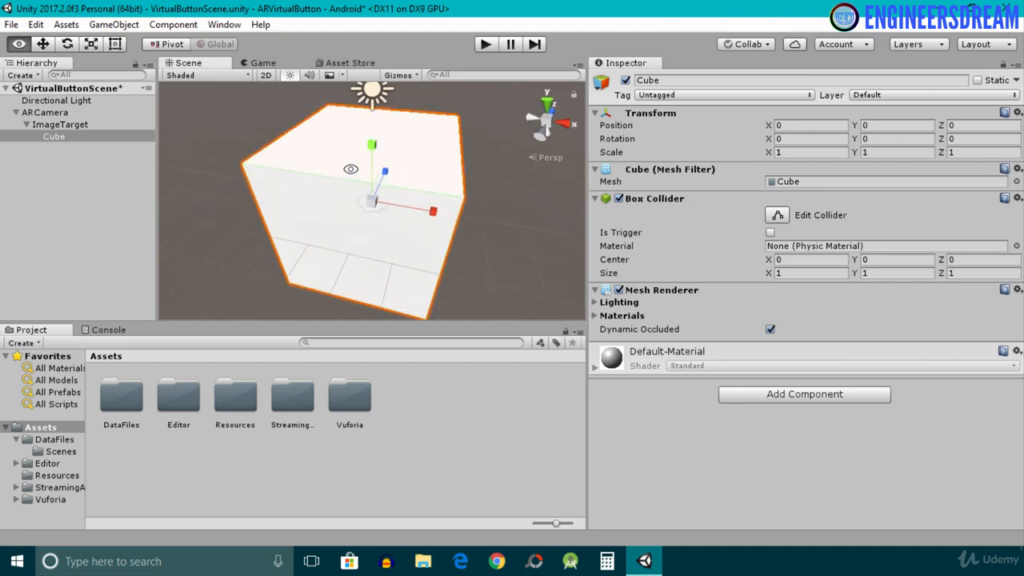
drag(372, 202, 322, 210)
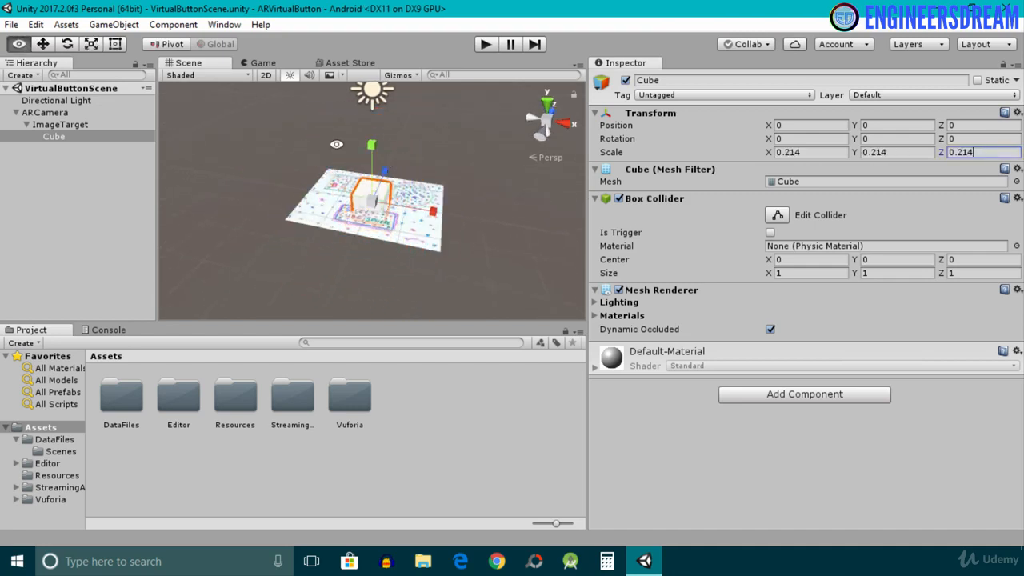
Move the cube above the CUBE drawing, at about X -0.299, Y 0.219, Z 0.183, and save the scene.
mouse_move(368, 197)
alt+mouse_down()
mouse_move(343, 194)
mouse_move(363, 176)
mouse_move(340, 156)
mouse_move(374, 178)
alt+mouse_up()
click(40, 45)
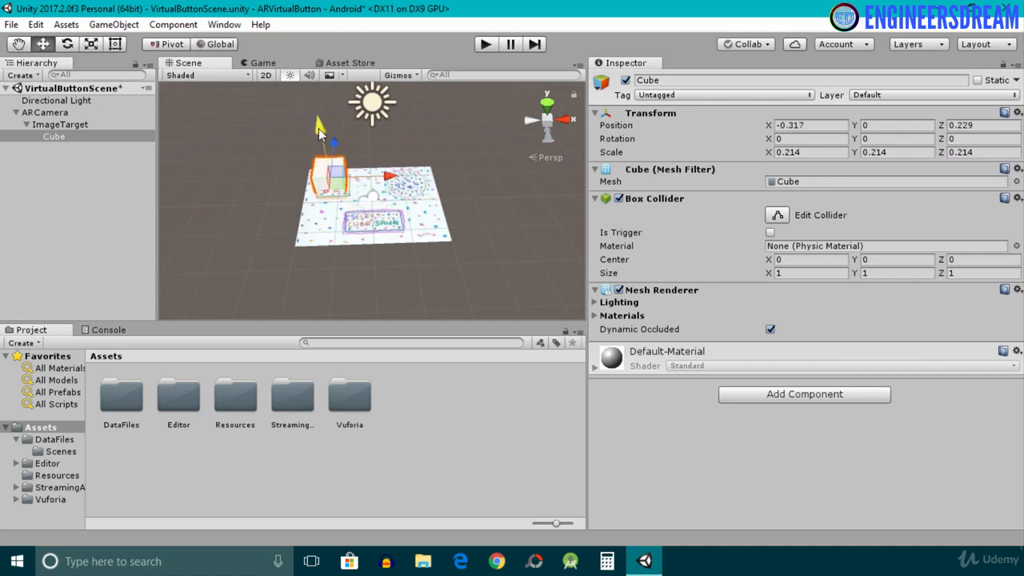
drag(321, 134, 317, 108)
drag(332, 131, 331, 138)
key(ctrl+s)
drag(374, 168, 335, 167)
drag(273, 108, 298, 124)
key(ctrl+z)
key(ctrl+z)
key(ctrl+z)
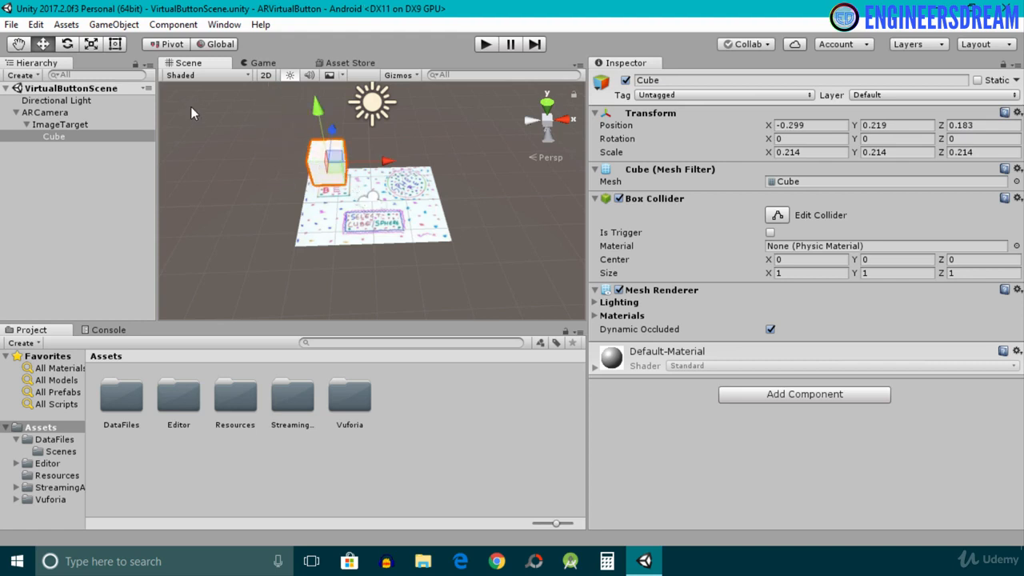
Add a 3D sphere as a child of ImageTarget.
click(79, 127)
right_click(78, 128)
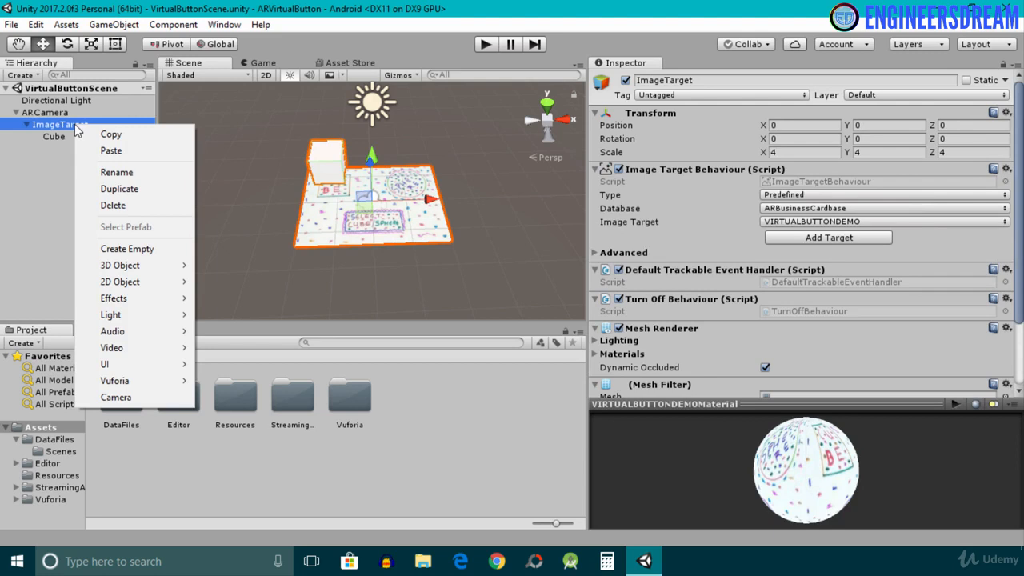
mouse_move(128, 265)
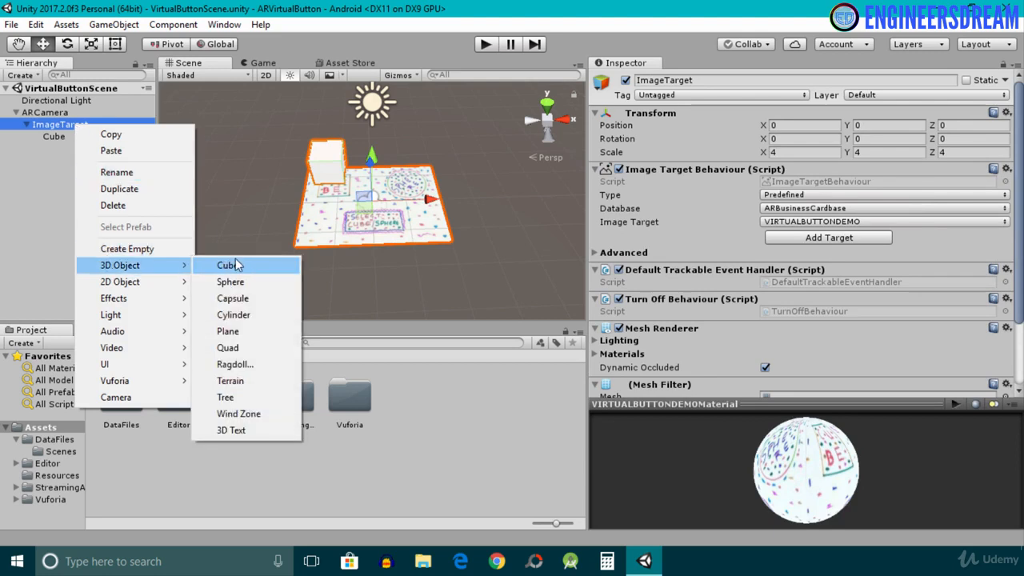
click(238, 284)
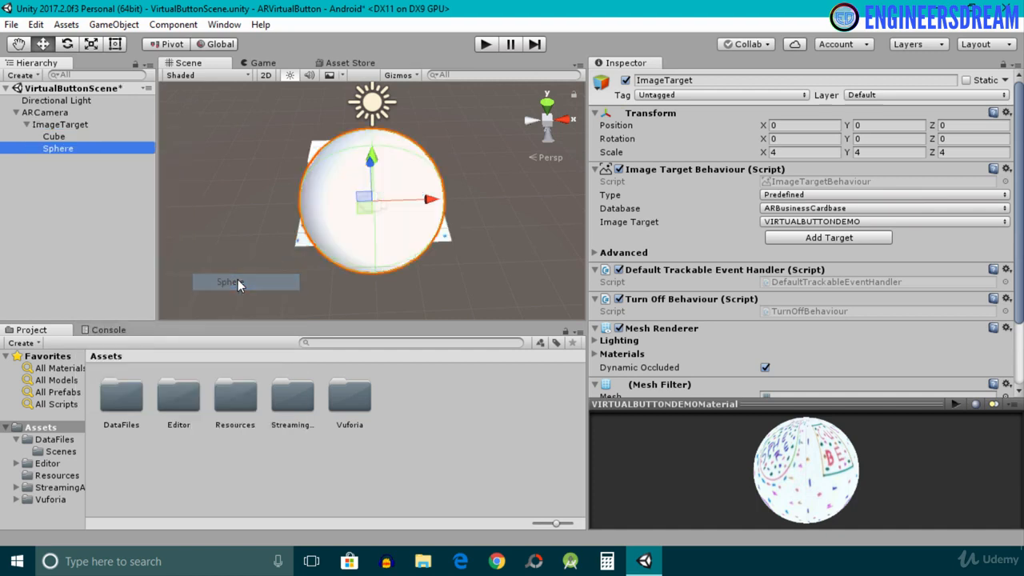
Scale the sphere down uniformly to about 0.319 on all three axes.
alt+drag(499, 173, 280, 238)
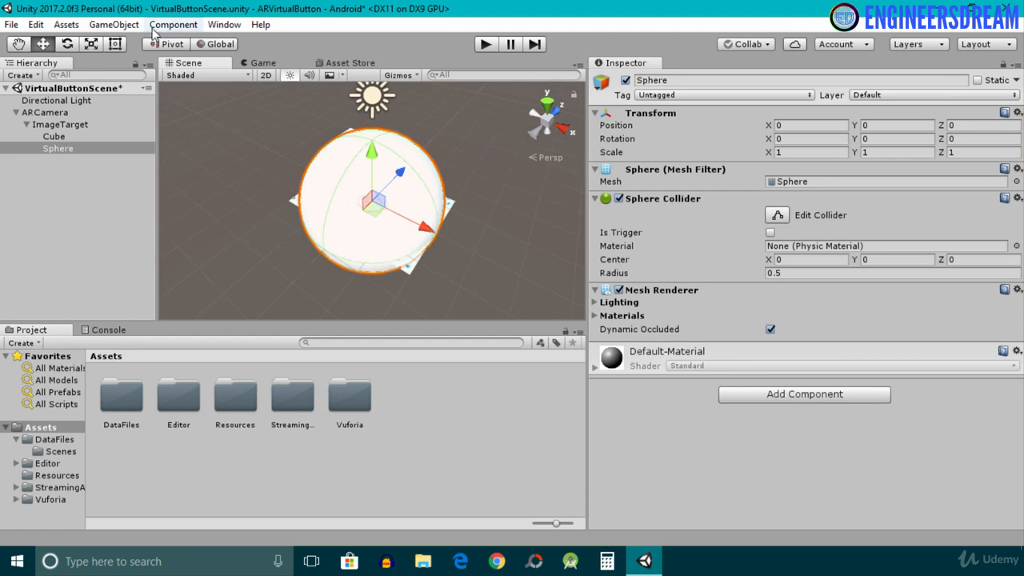
click(89, 46)
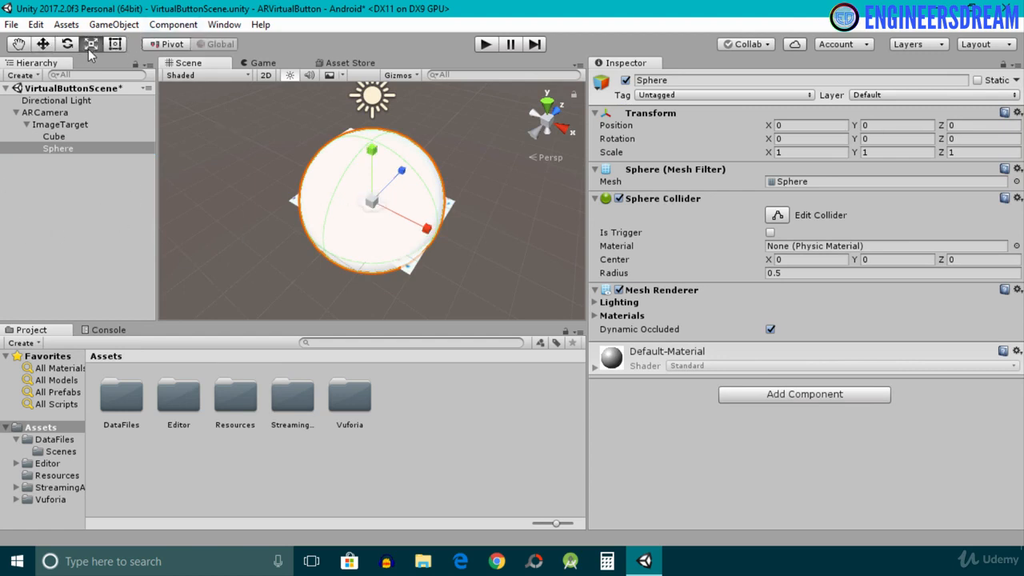
drag(372, 202, 194, 120)
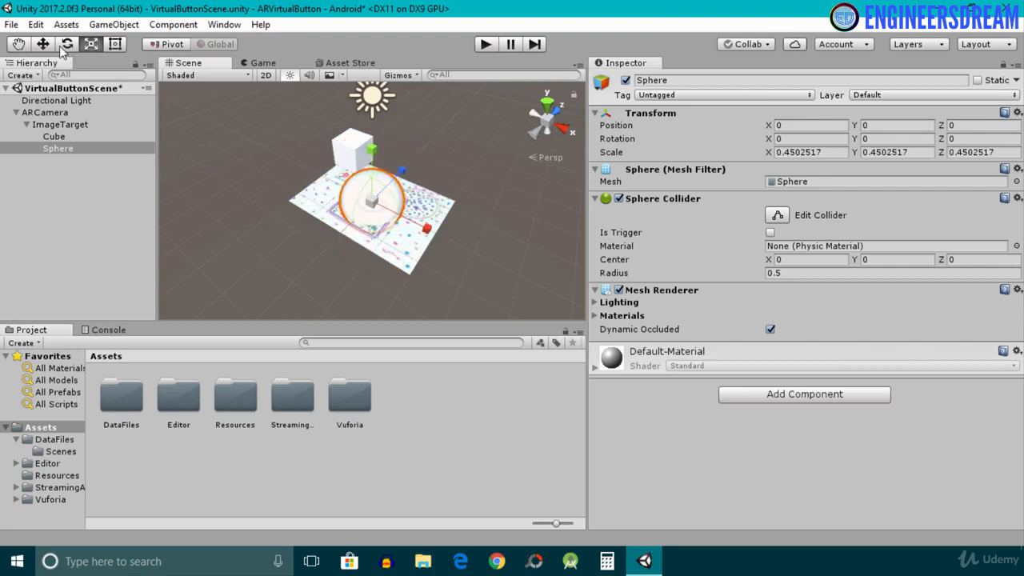
drag(373, 202, 351, 204)
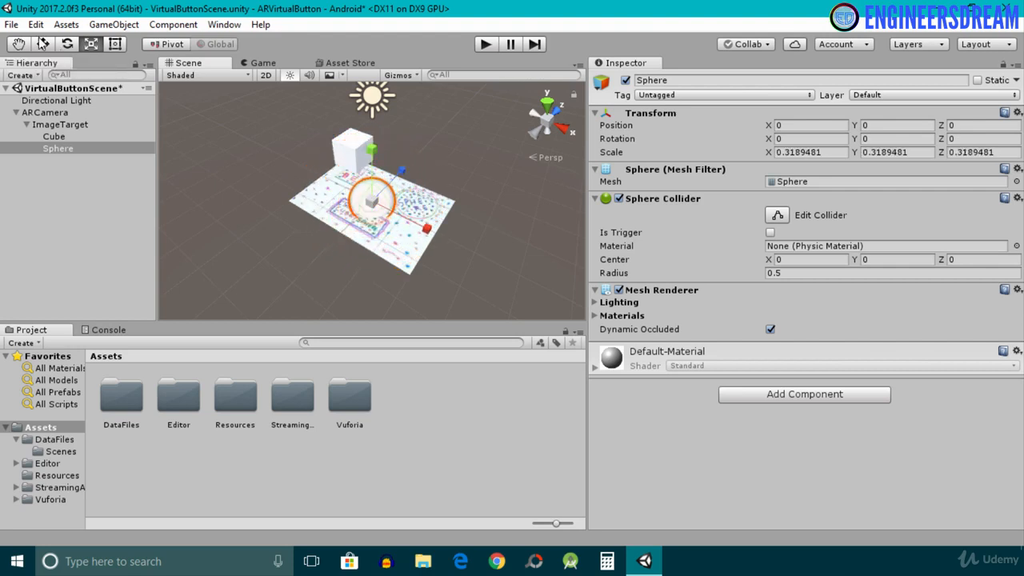
Move the sphere above the circular SPHERE drawing on the image target, at about Y 0.189 and Z 0.192.
click(40, 42)
drag(394, 176, 408, 161)
drag(442, 211, 471, 226)
drag(423, 148, 425, 127)
scroll(488, 186, up, 8)
alt+drag(440, 205, 499, 154)
drag(461, 93, 462, 87)
Set the sphere's position to X 0.208, Y 0.241, Z 0.186 and save the scene.
click(800, 125)
text(0.208)
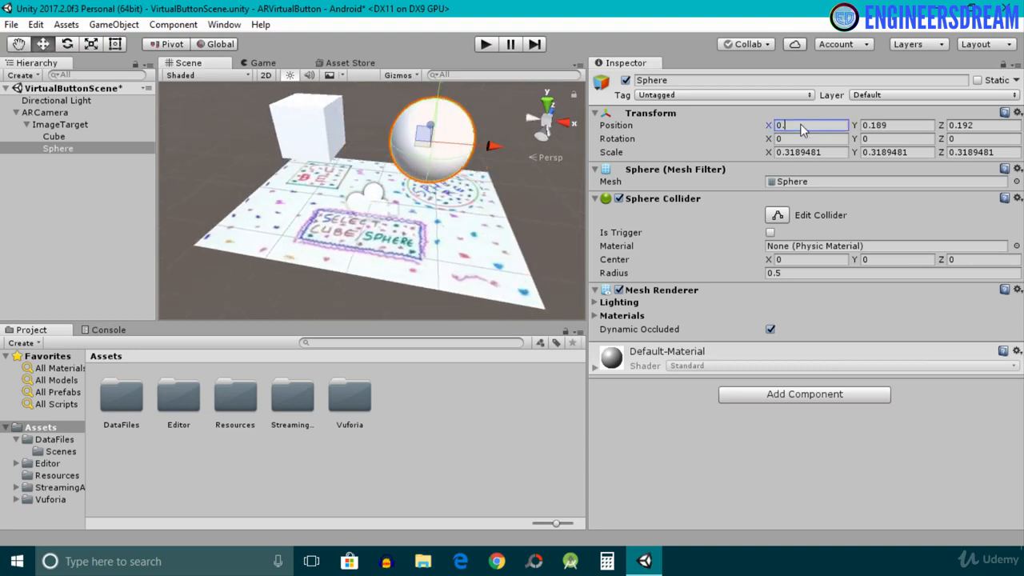
key(Tab)
text(0.241)
key(Tab)
click(987, 125)
text(0.186)
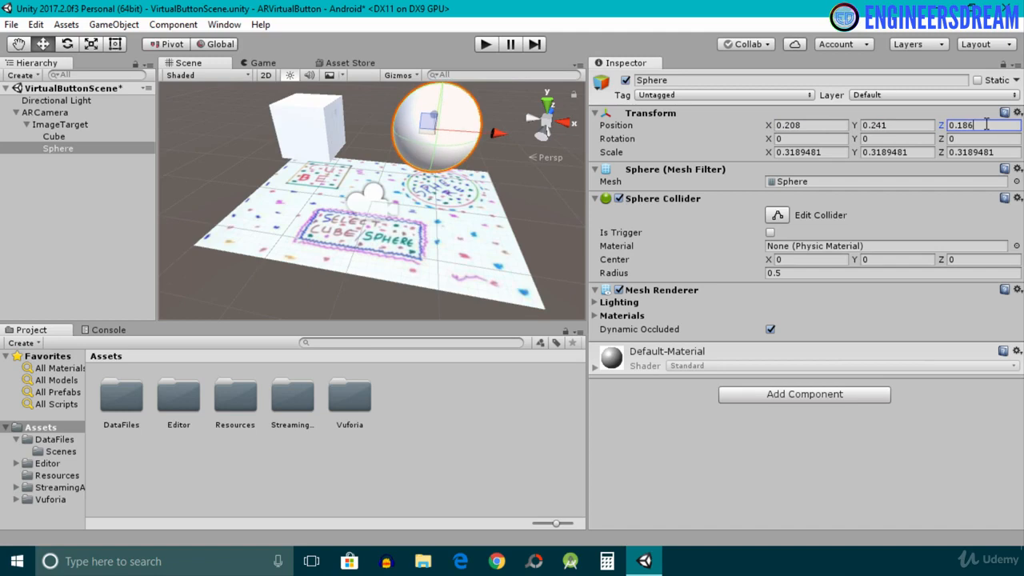
key(ctrl+s)
alt+drag(512, 191, 533, 165)
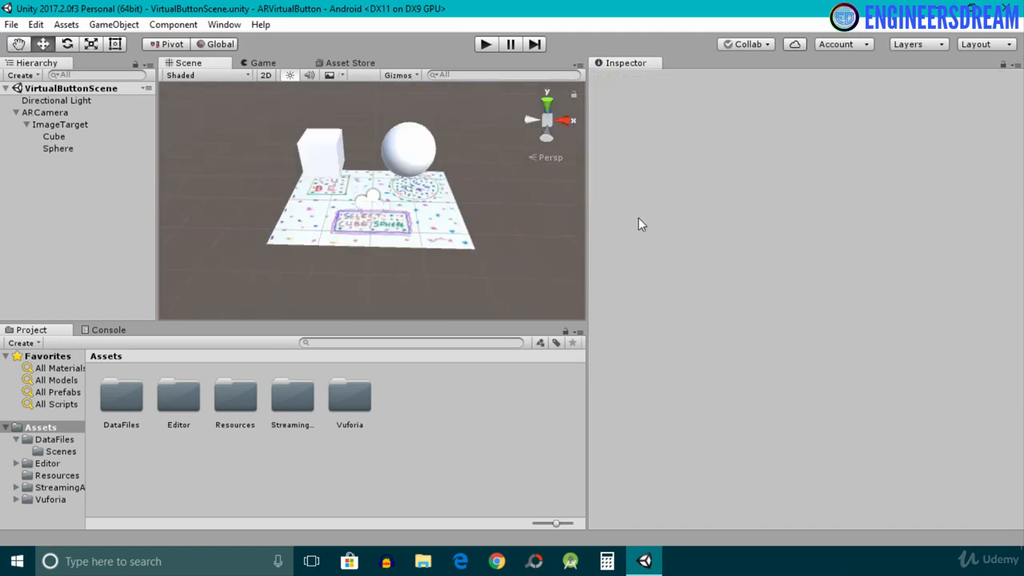
alt+drag(514, 207, 348, 174)
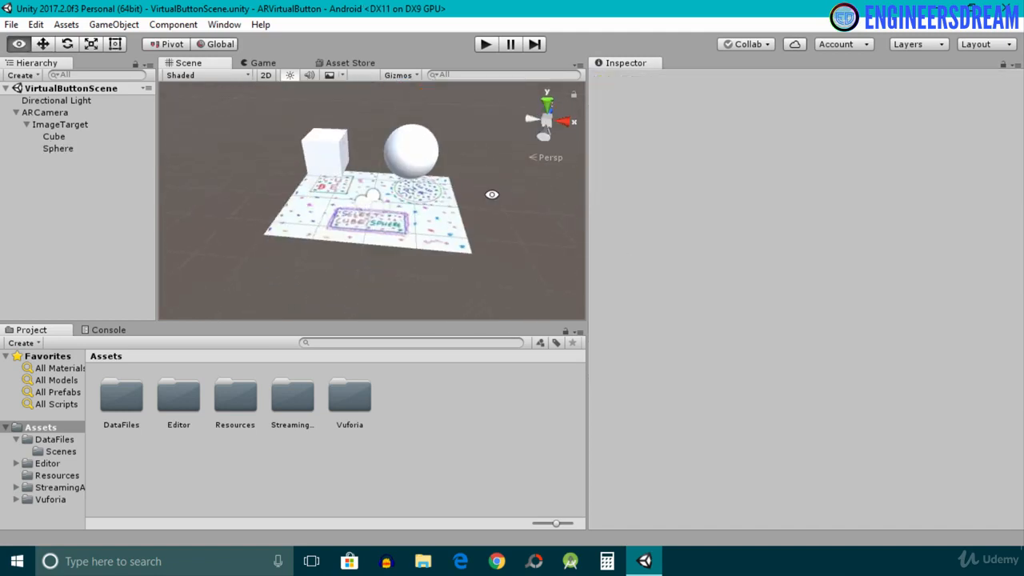
click(334, 159)
click(405, 159)
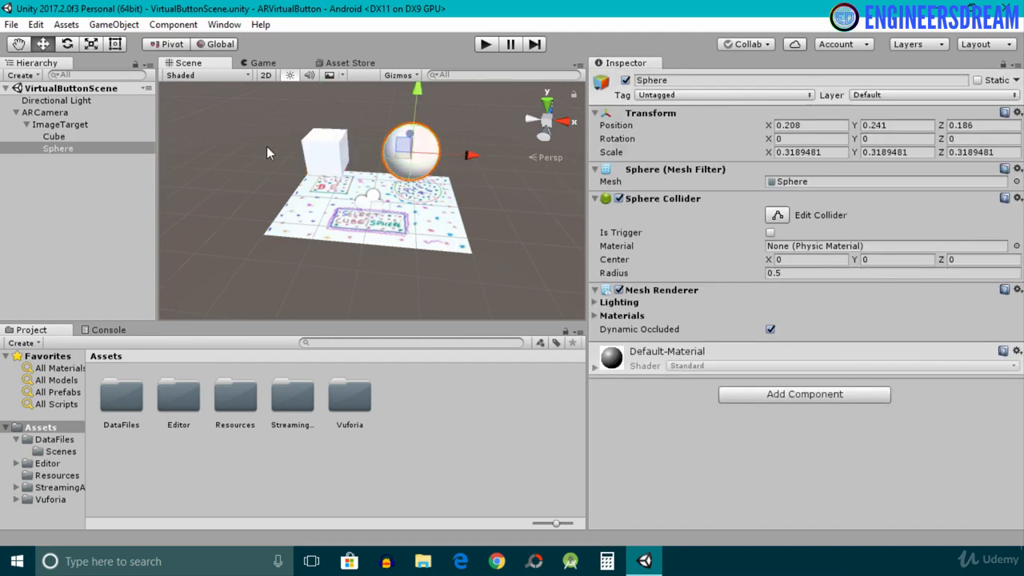
click(295, 165)
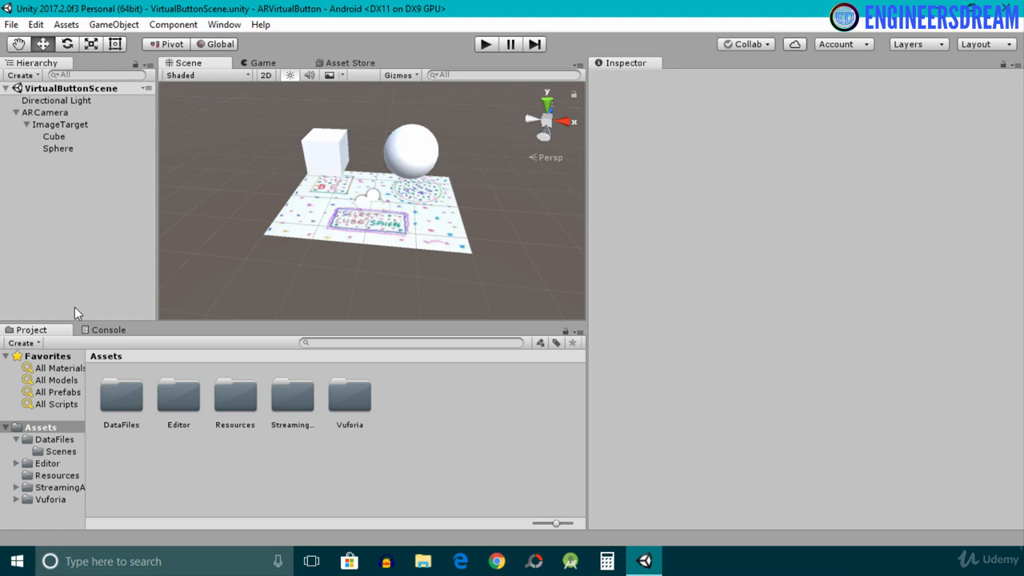
Create a folder named Textures inside the DataFiles folder and open it.
double_click(122, 392)
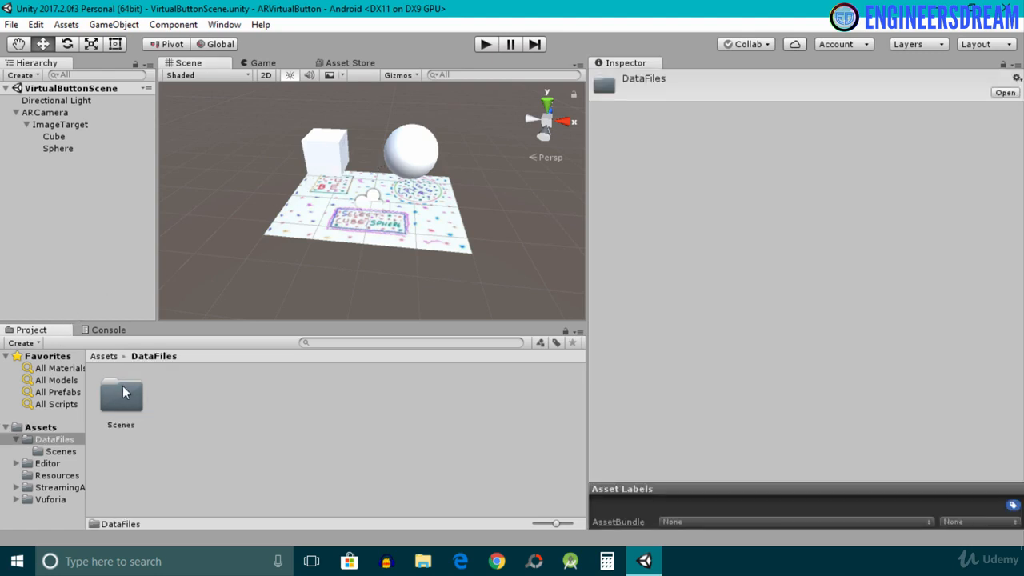
right_click(190, 400)
mouse_move(302, 105)
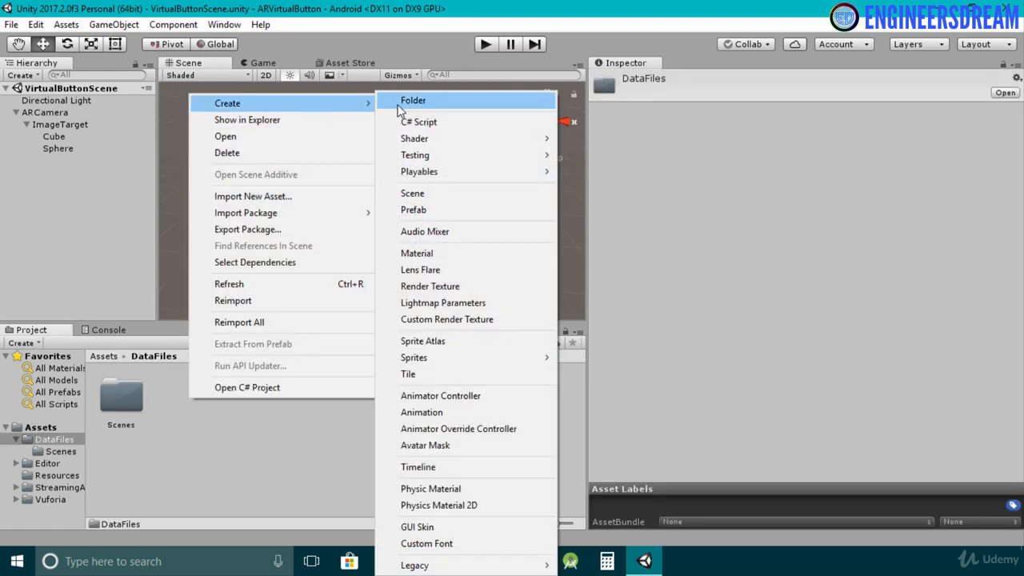
click(413, 101)
text(T)
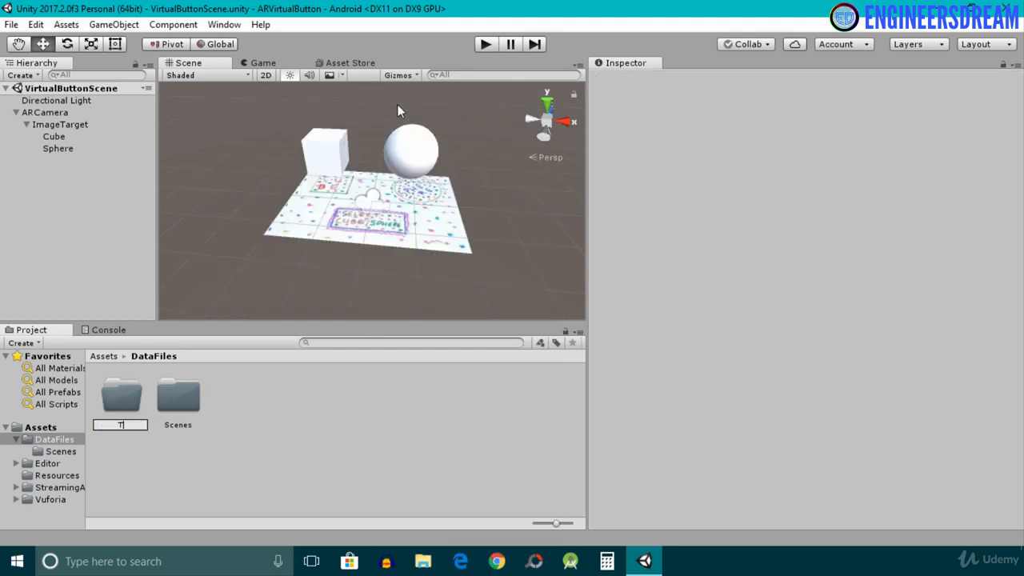
text(extures)
key(Return)
key(Return)
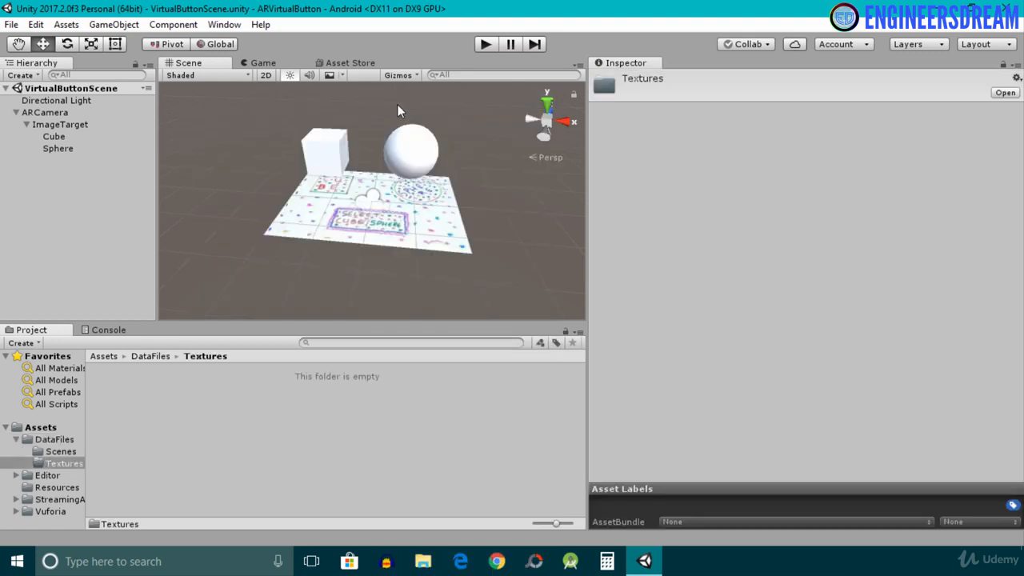
Preview BlackTexture.png on the desktop, close it, and import the image into the project's Textures folder.
drag(319, 8, 356, 32)
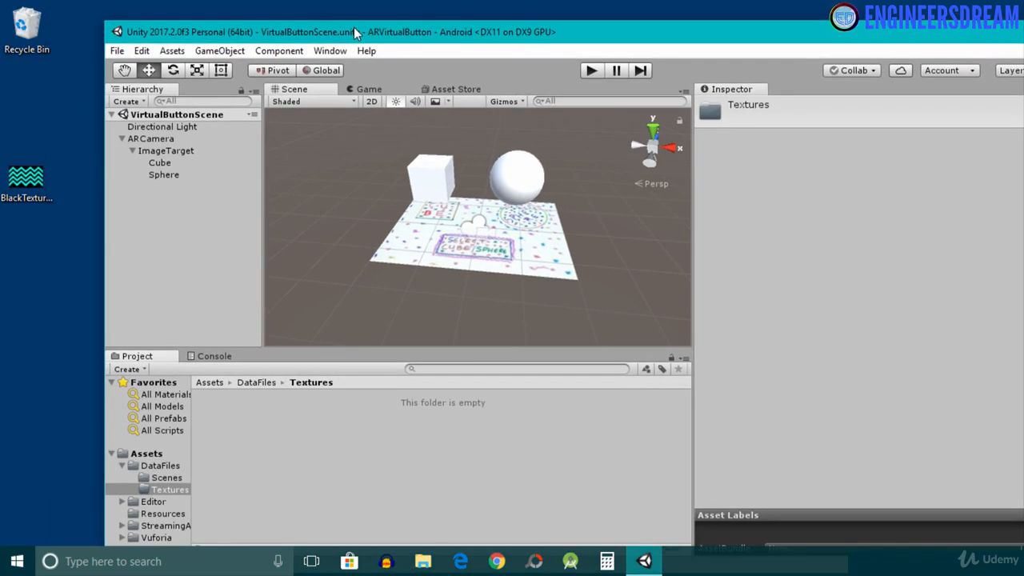
double_click(21, 181)
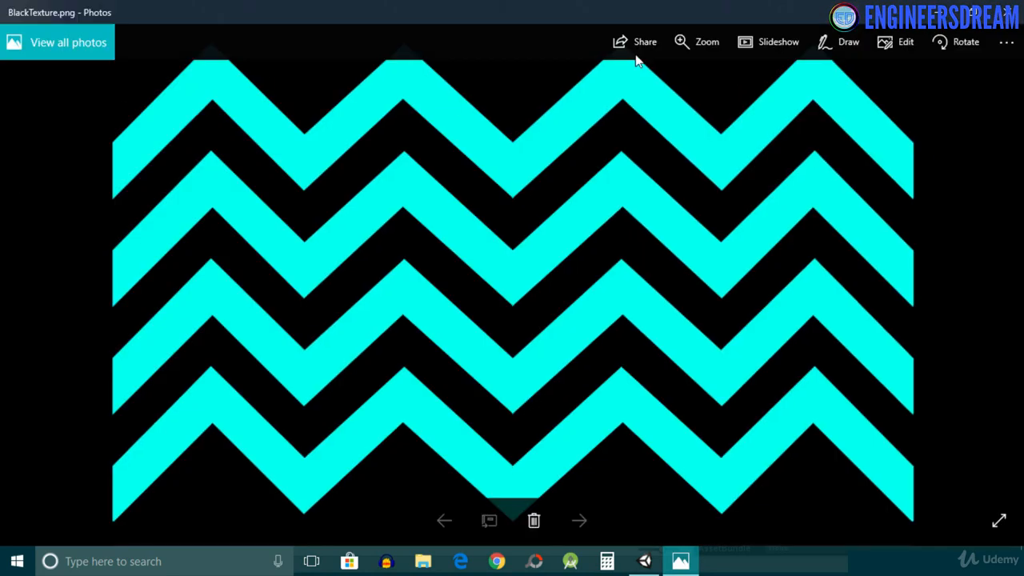
click(1014, 11)
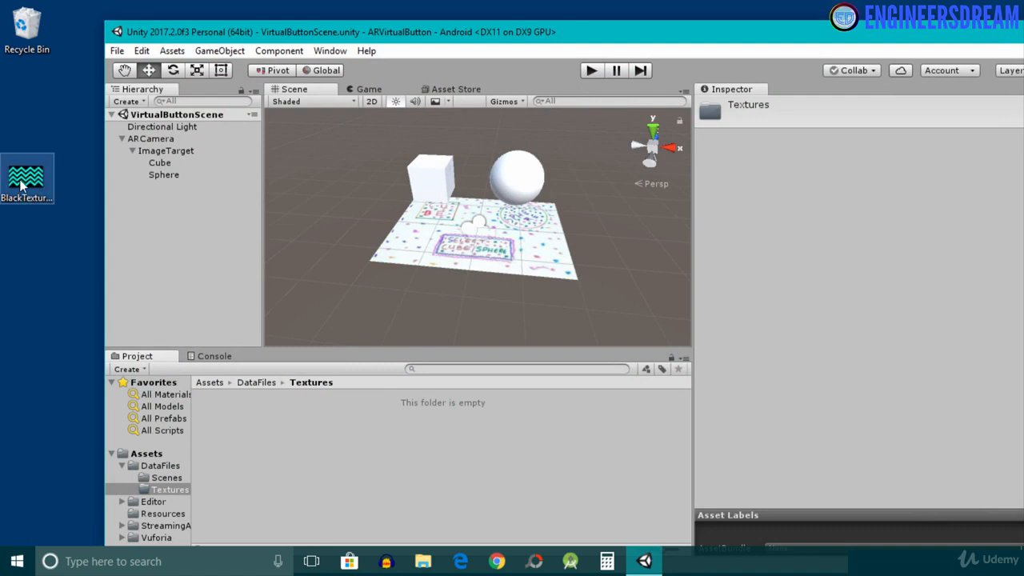
drag(22, 184, 285, 395)
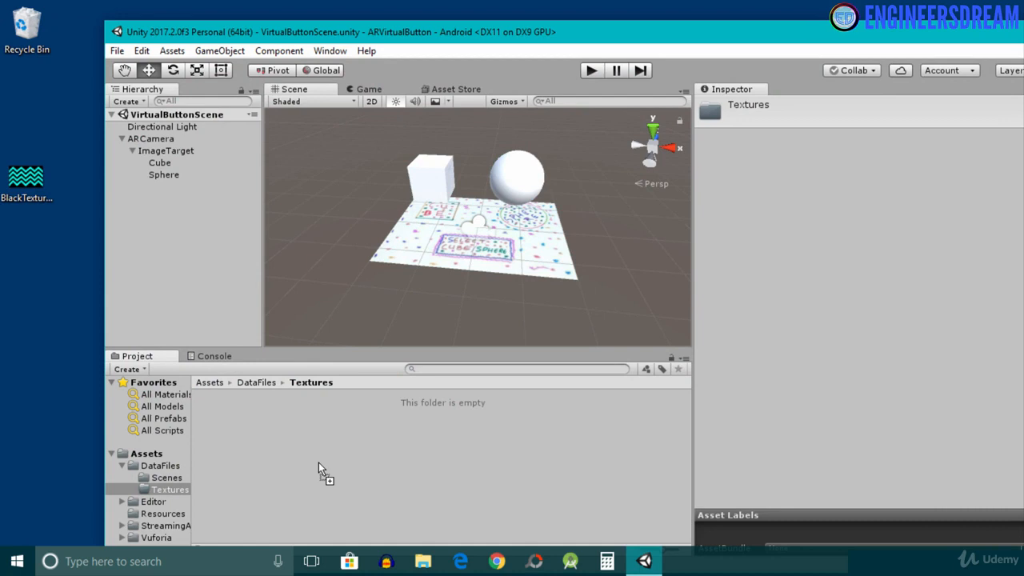
drag(319, 462, 318, 463)
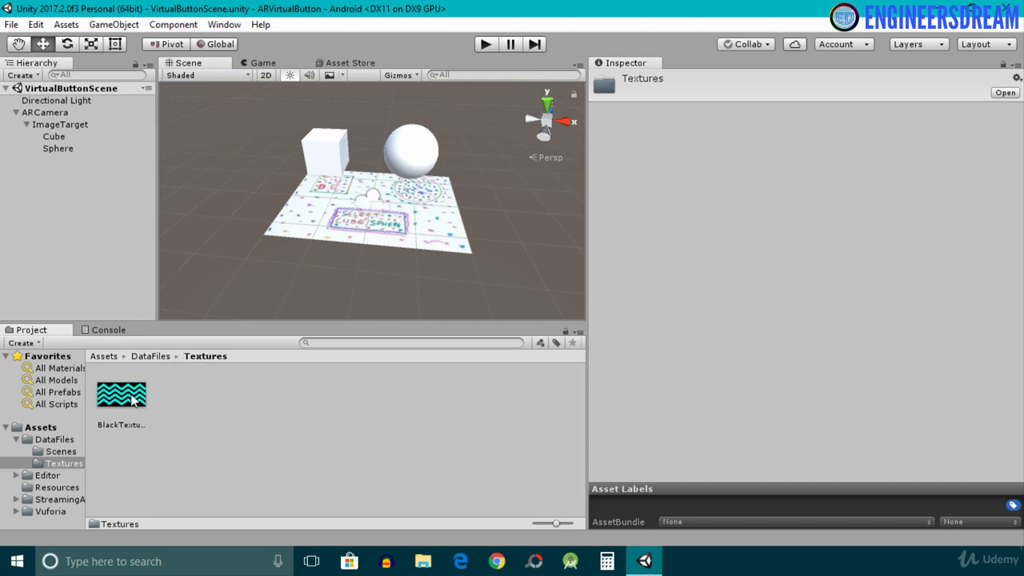
Apply the imported black zigzag texture to both the cube and the sphere and save the scene.
drag(132, 400, 325, 154)
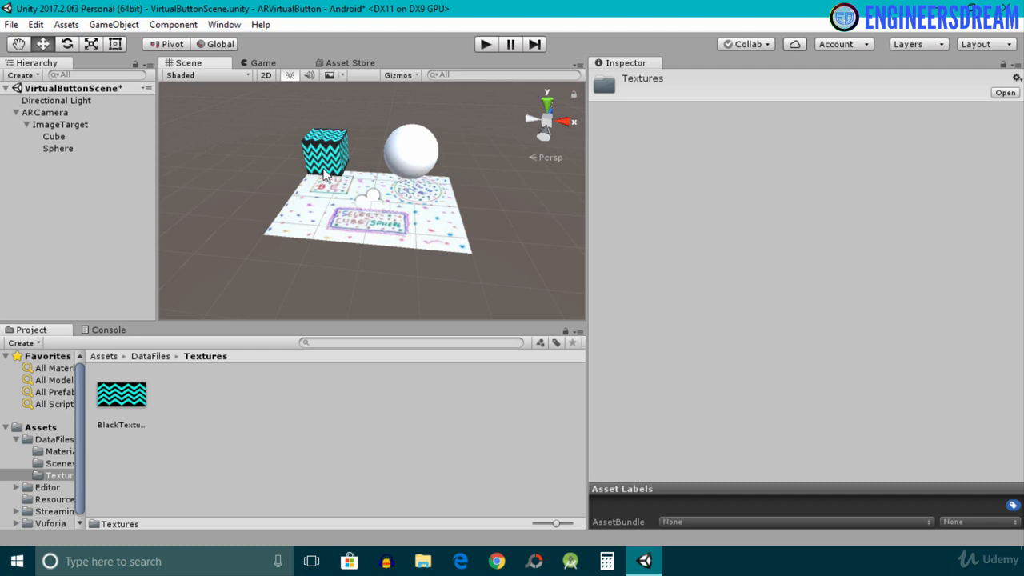
drag(121, 395, 416, 164)
key(ctrl+s)
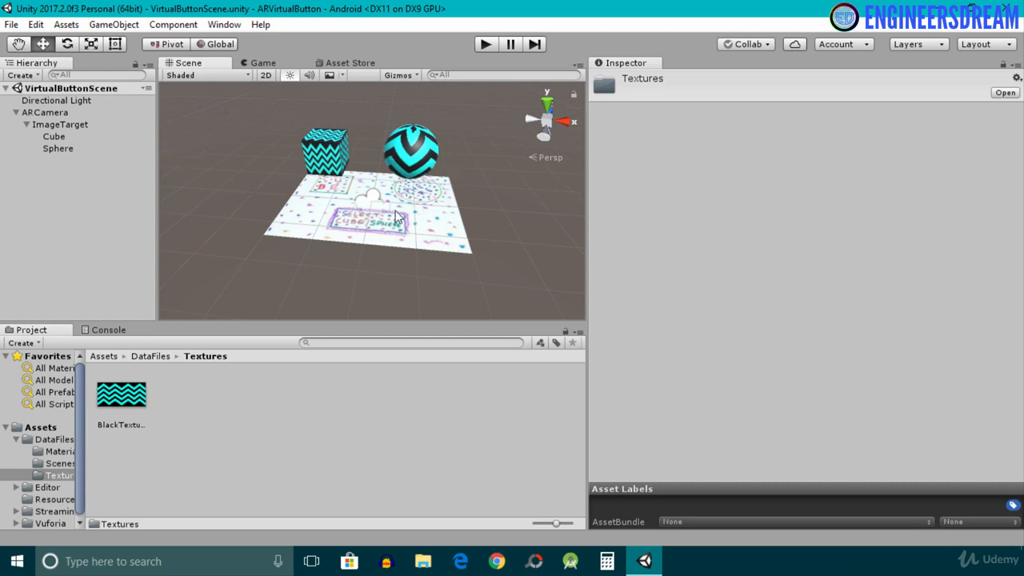
Add a virtual button to ImageTarget through its advanced Image Target Behaviour settings and focus the view on it.
click(72, 127)
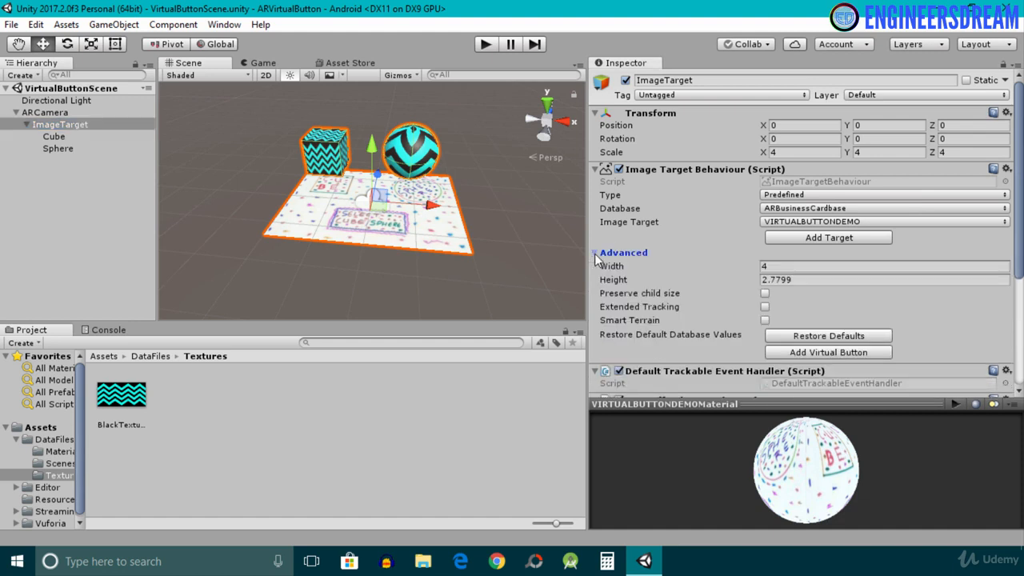
click(818, 353)
double_click(75, 159)
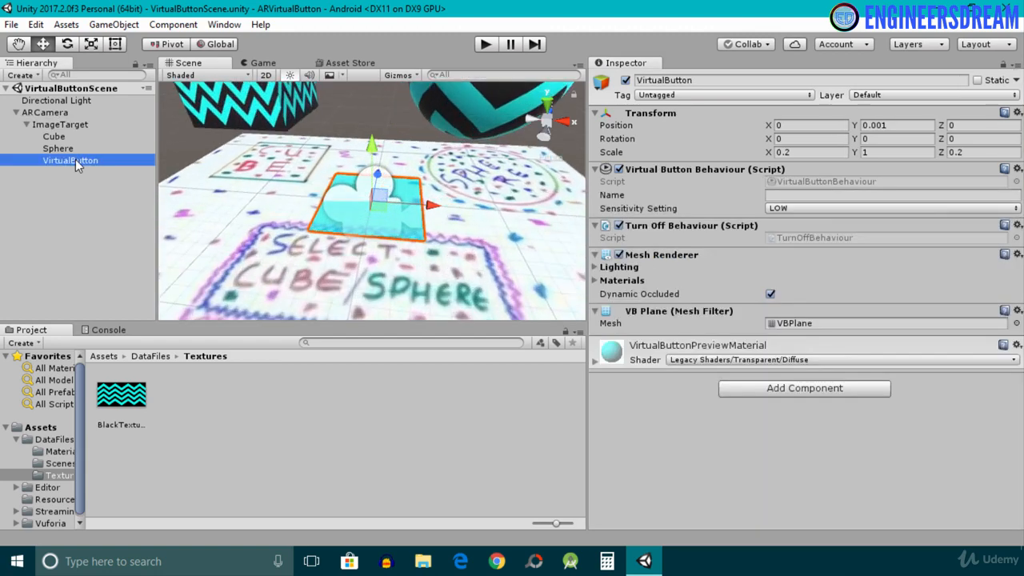
Move the virtual button along Z onto the SELECT CUBE/SPHERE drawing, at about Z -0.171.
alt+drag(339, 208, 339, 236)
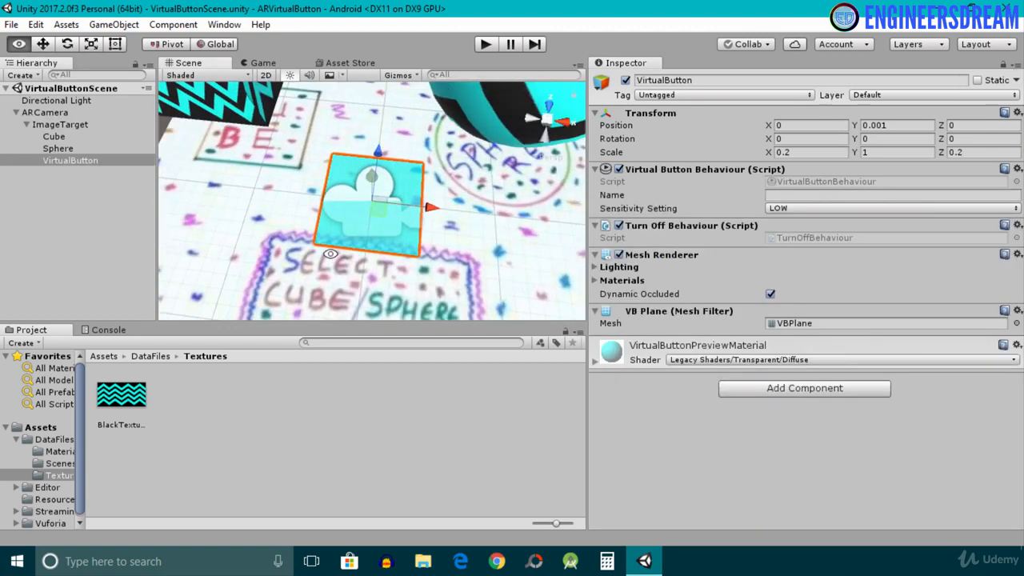
scroll(359, 218, down, 3)
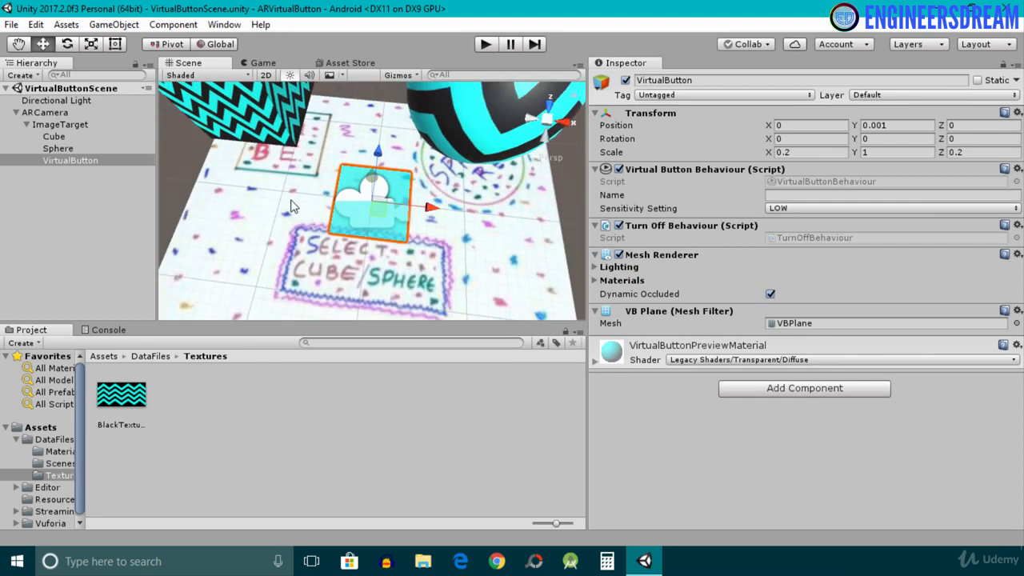
alt+drag(340, 207, 424, 182)
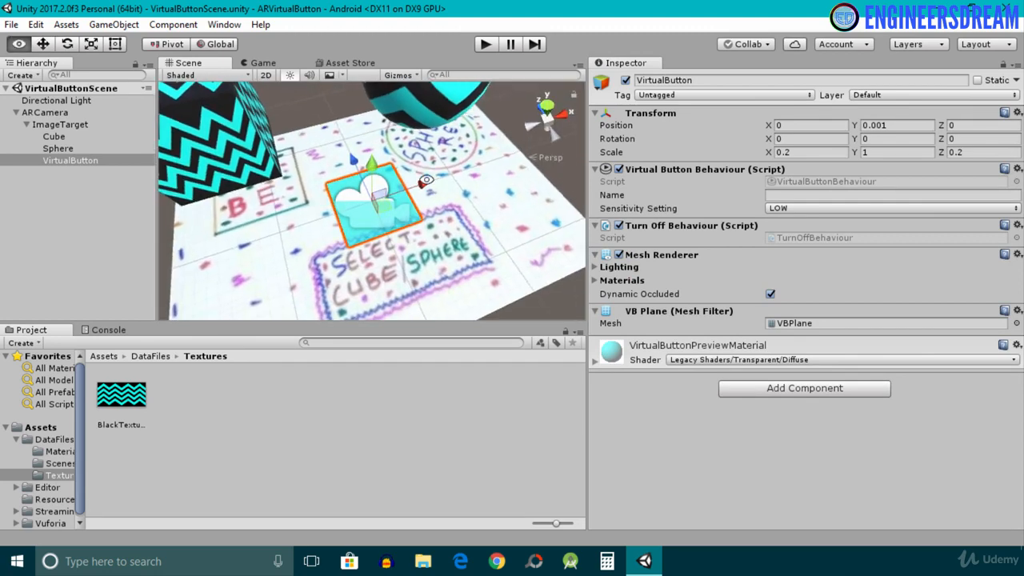
click(62, 161)
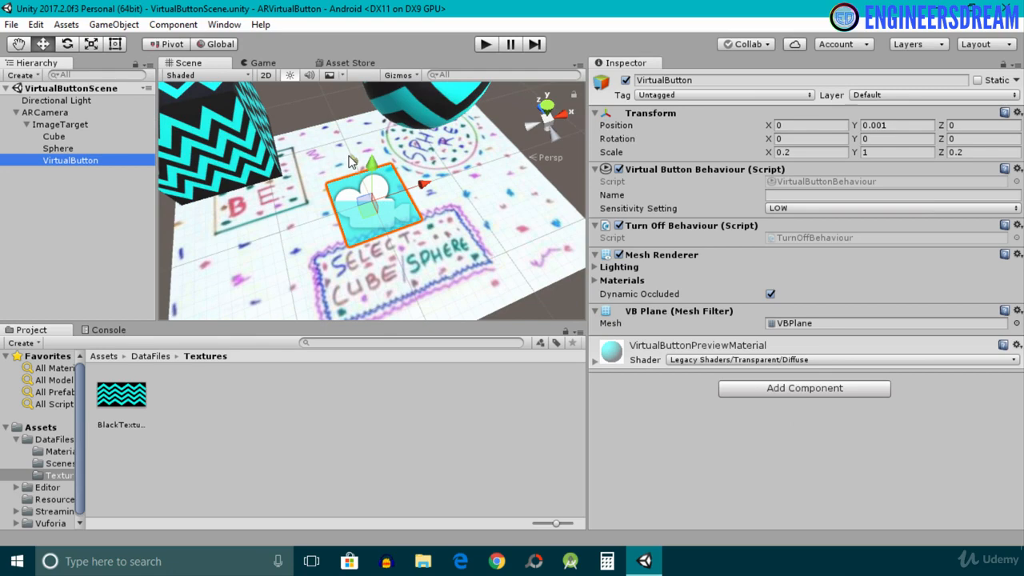
drag(352, 162, 365, 209)
scroll(366, 208, down, 3)
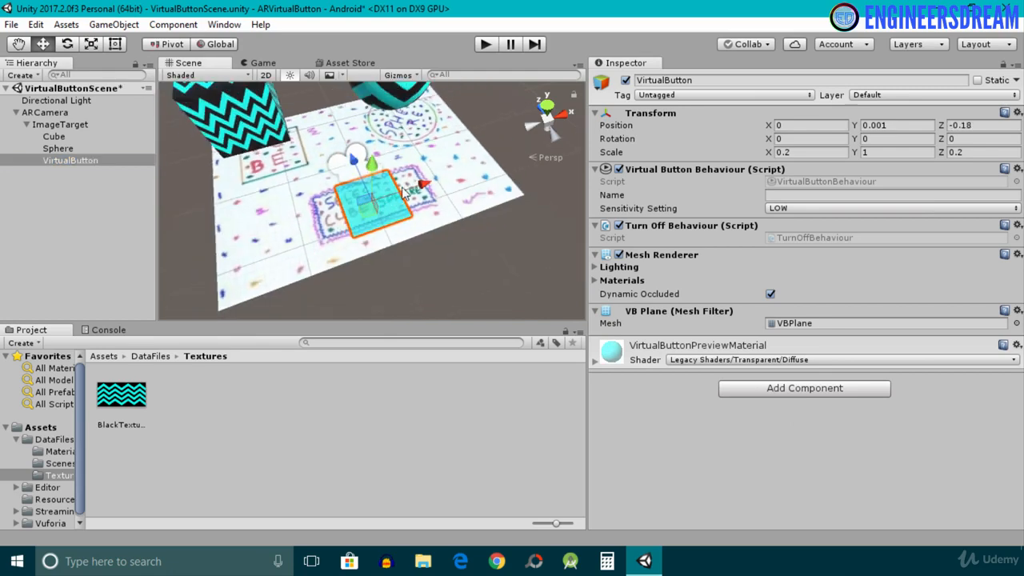
scroll(402, 188, up, 3)
alt+drag(428, 169, 374, 157)
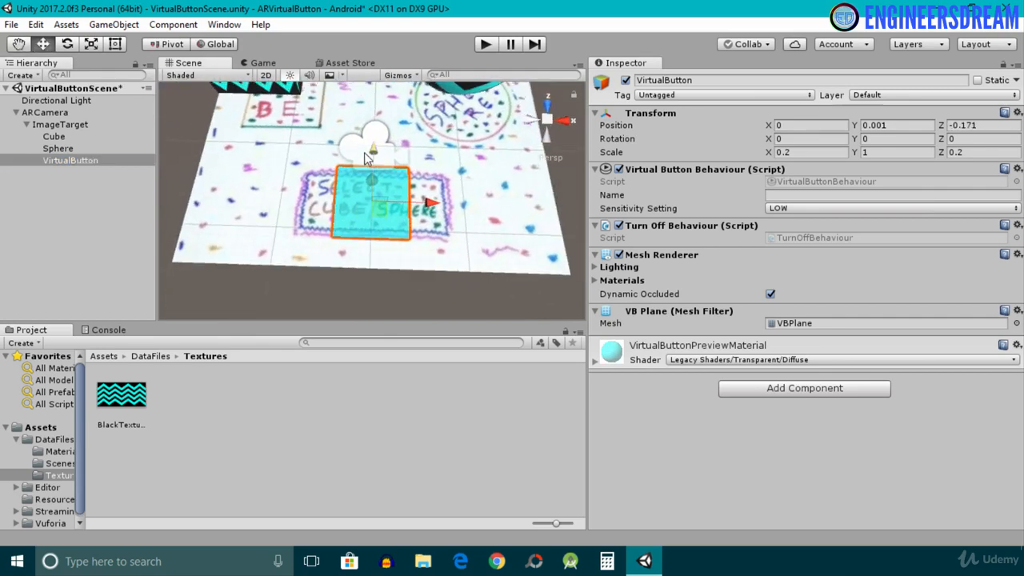
Widen the virtual button with the Rect tool to cover the SELECT CUBE/SPHERE rectangle, at X scale about 0.433, and save the scene.
click(114, 44)
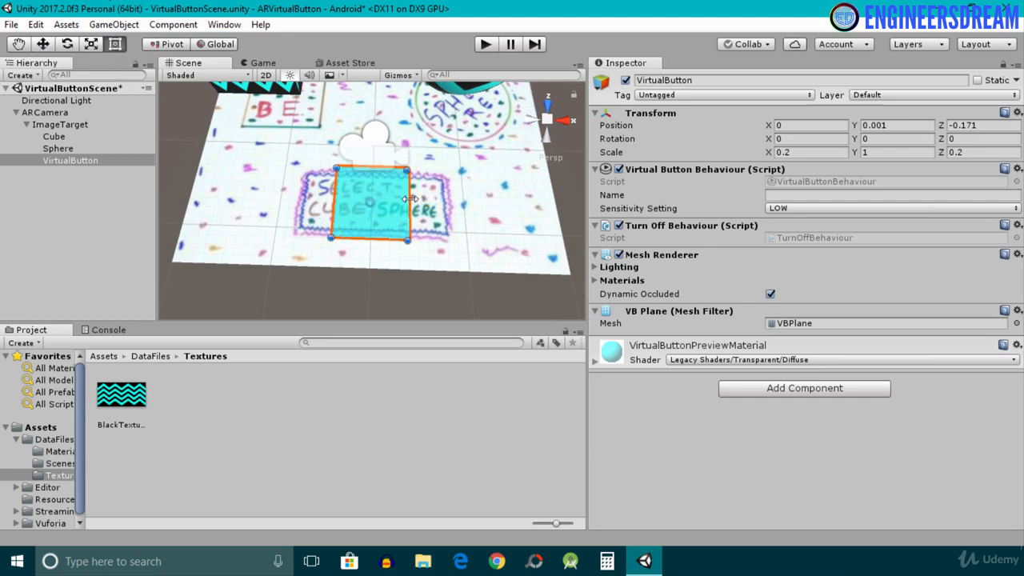
drag(409, 203, 455, 203)
middle_drag(455, 203, 434, 203)
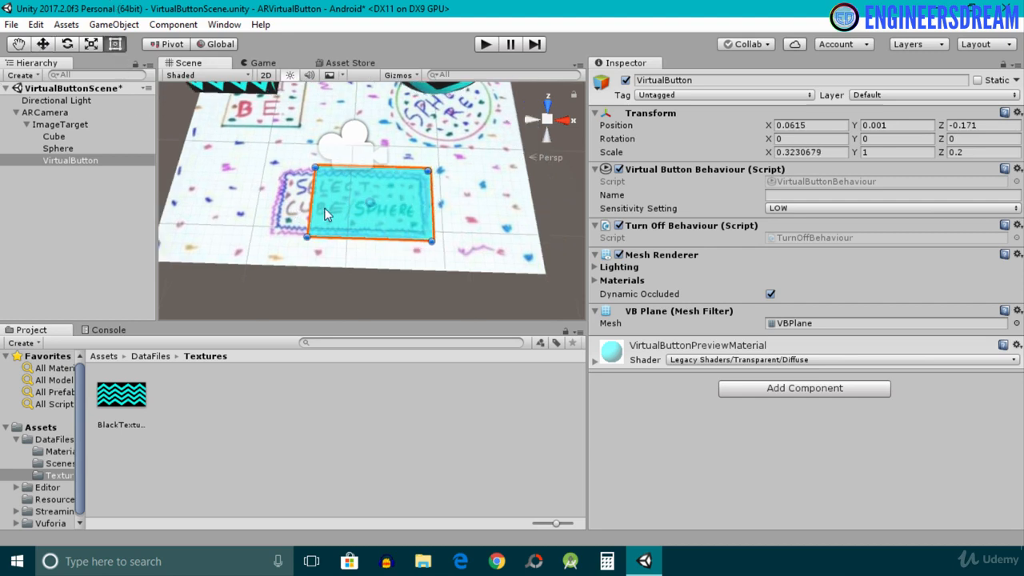
drag(312, 204, 275, 196)
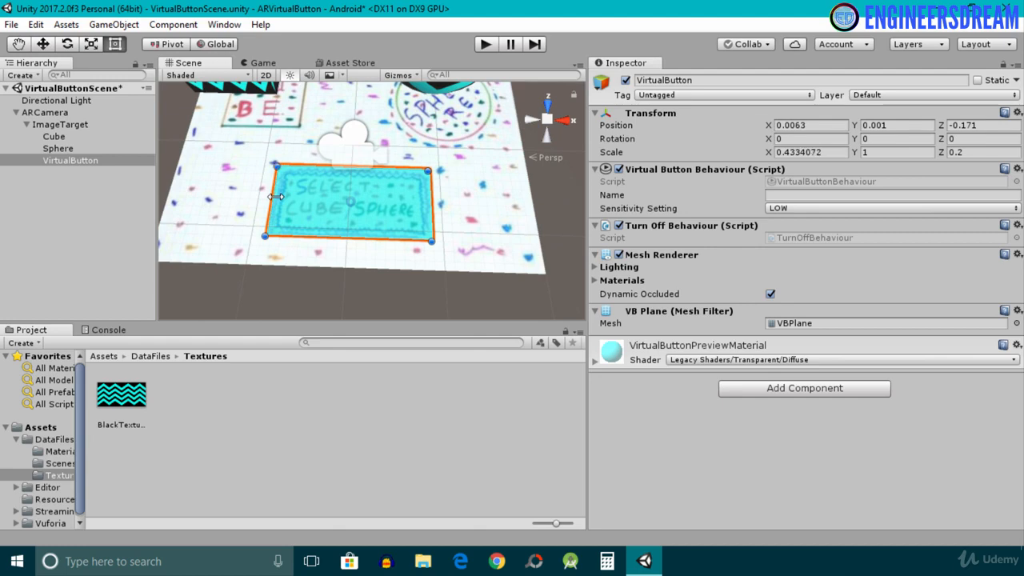
key(Left)
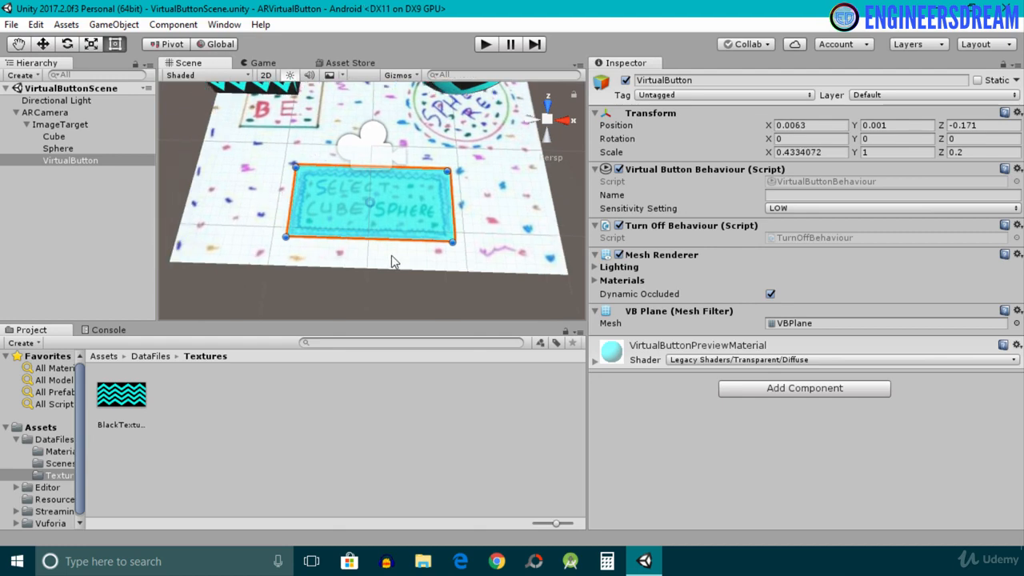
Name the virtual button VButton in its Virtual Button Behaviour, set its sensitivity to MEDIUM, and save the scene.
alt+drag(404, 184, 422, 176)
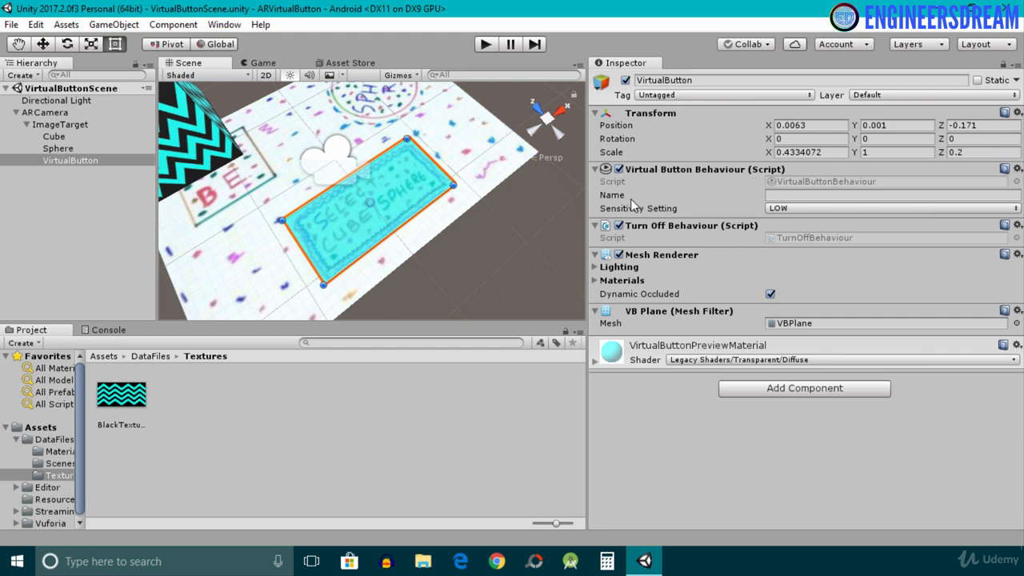
click(764, 194)
text(VButton)
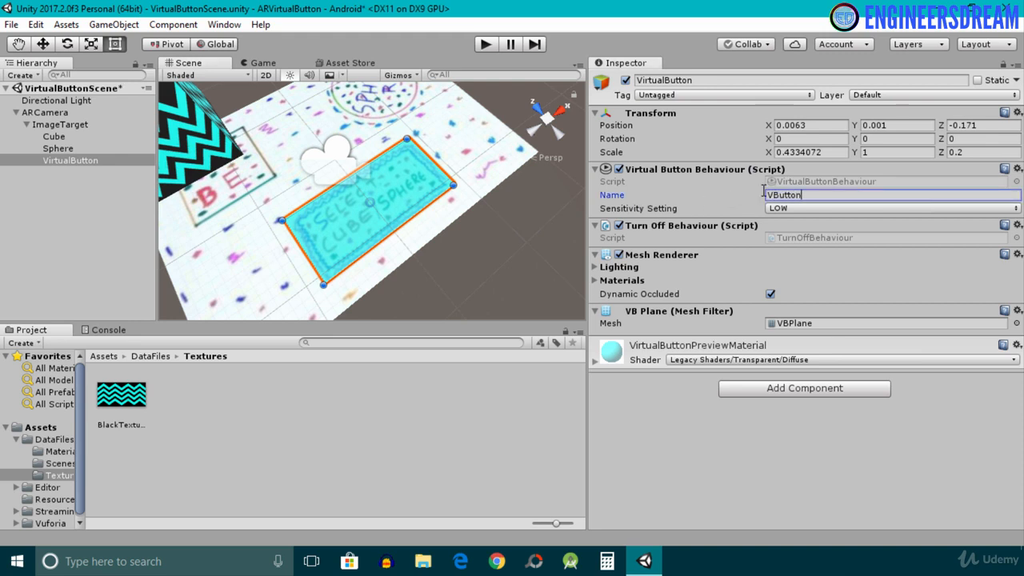
click(818, 209)
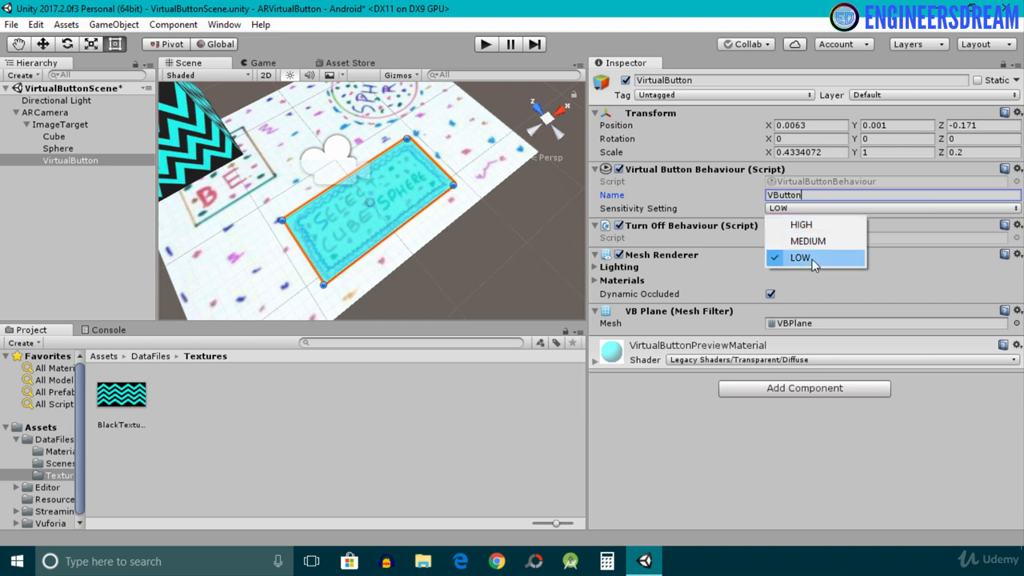
click(800, 246)
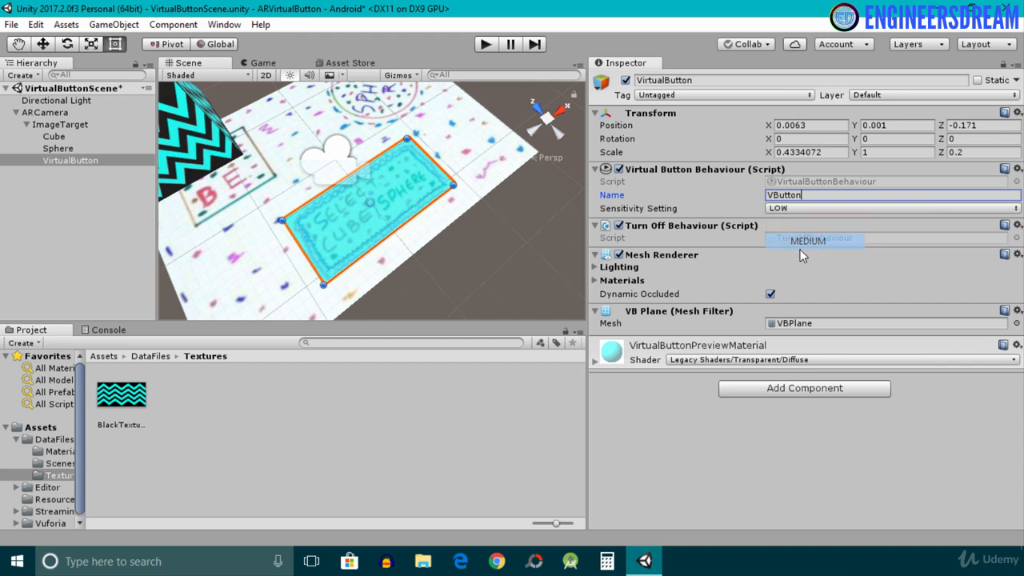
click(805, 211)
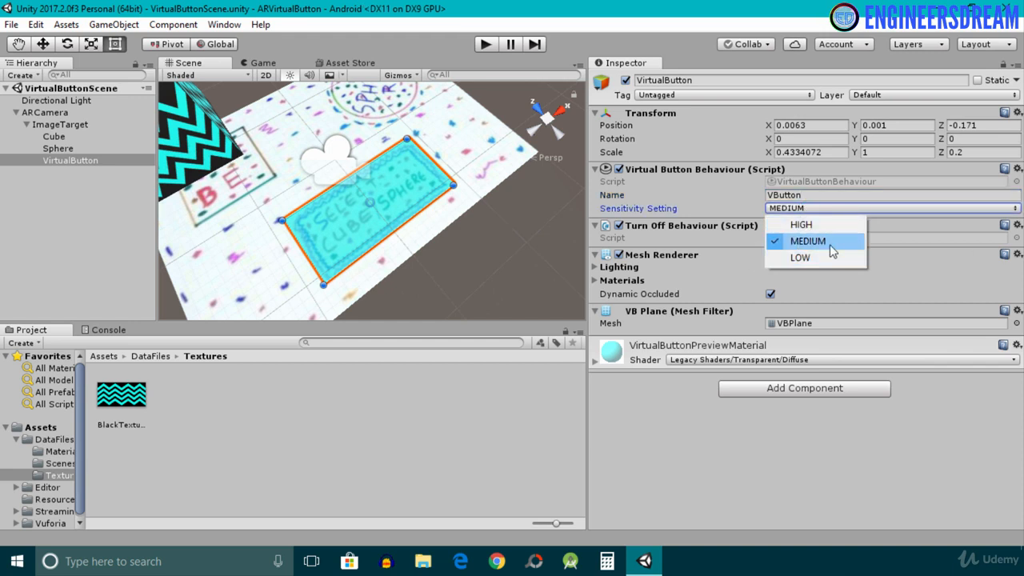
click(418, 384)
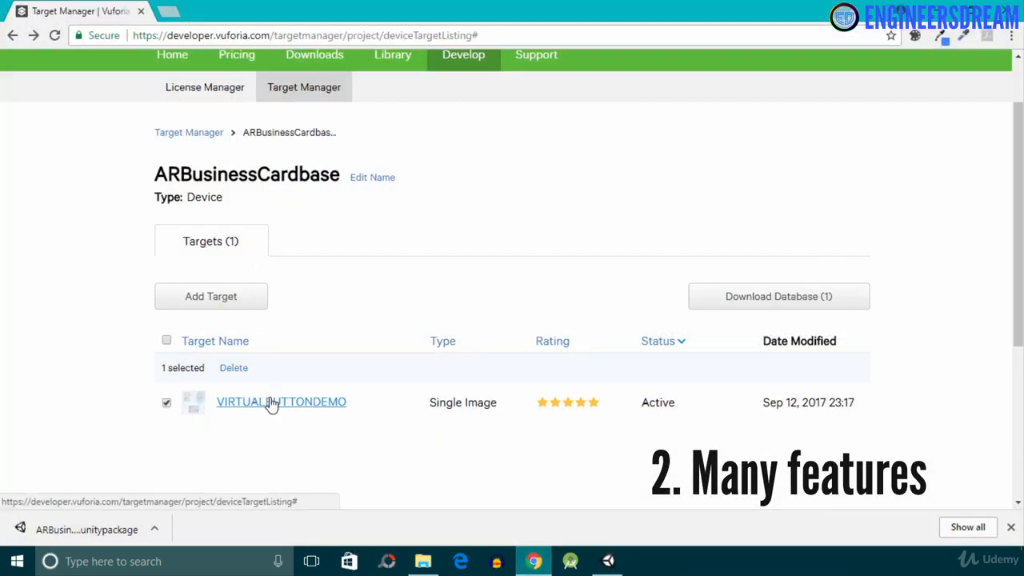
Open the VIRTUALBUTTONDEMO target's details in the Vuforia Target Manager in the browser and examine its image.
click(270, 404)
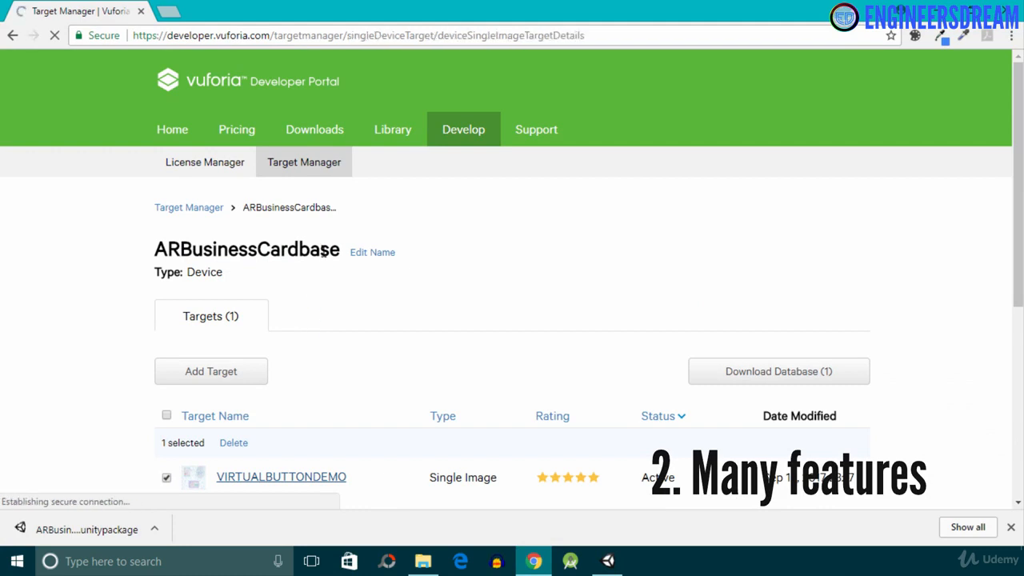
scroll(323, 252, down, 3)
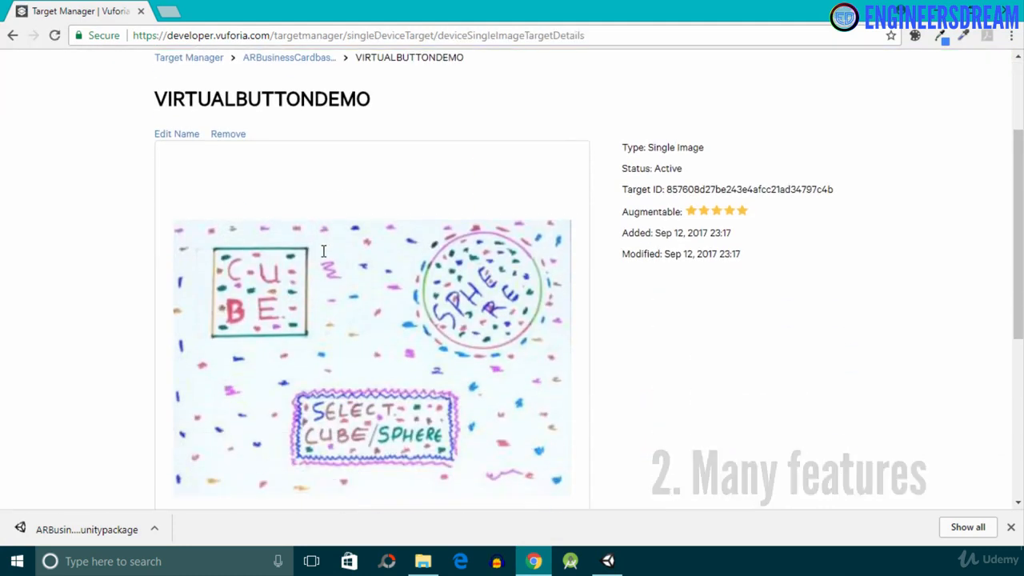
scroll(323, 251, down, 2)
click(254, 432)
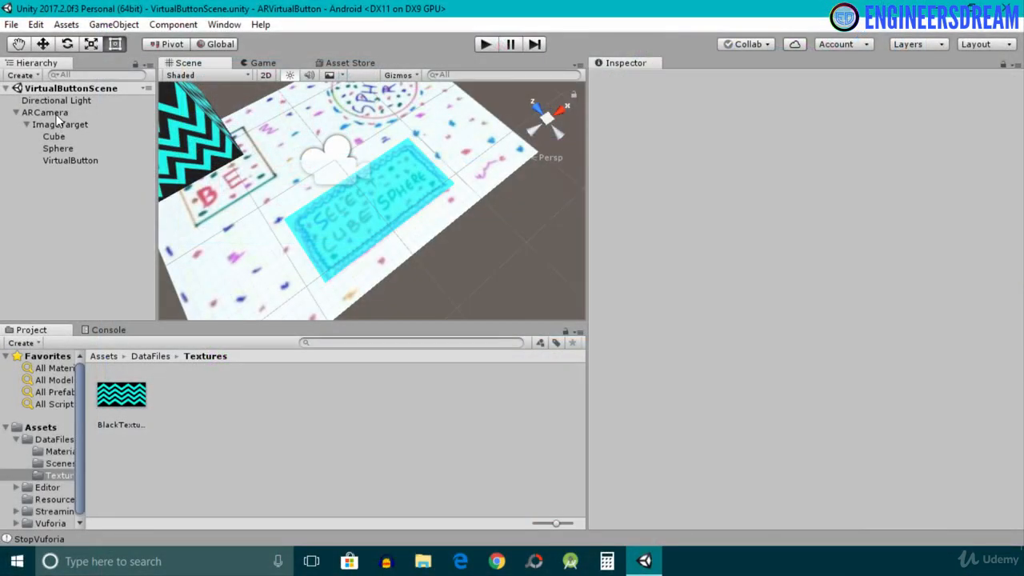
Set the World Center Mode of ARCamera's Vuforia Behaviour to CAMERA.
click(56, 115)
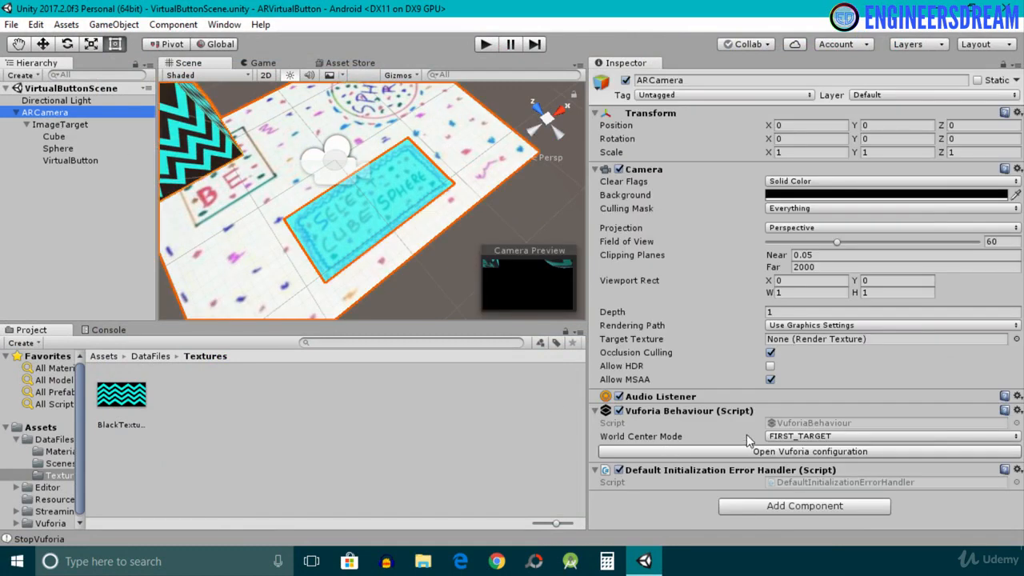
click(796, 435)
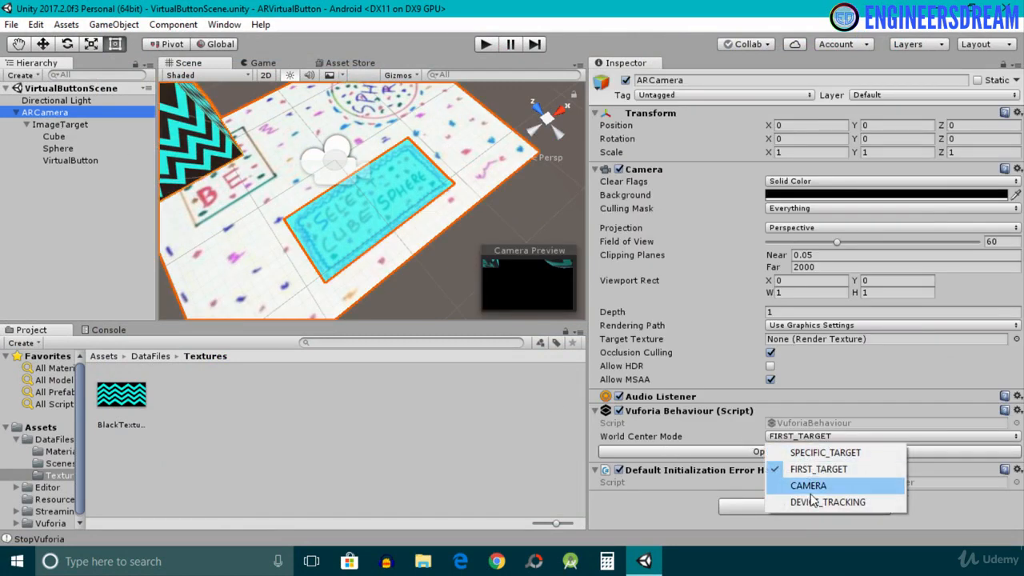
click(810, 491)
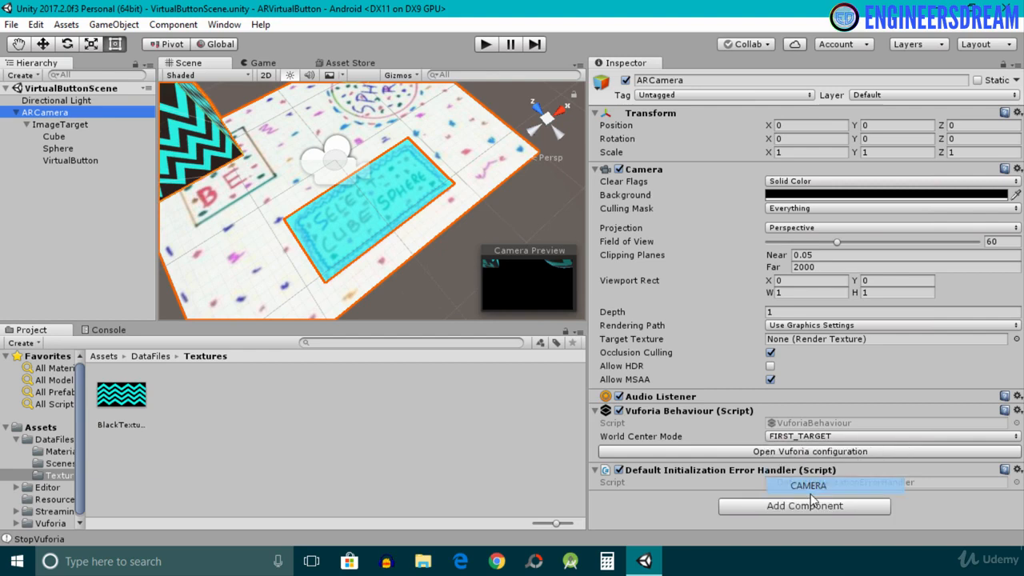
Load and activate the ARBusinessCardbase database in the Vuforia configuration, save the scene, and exit the play-mode test.
click(784, 453)
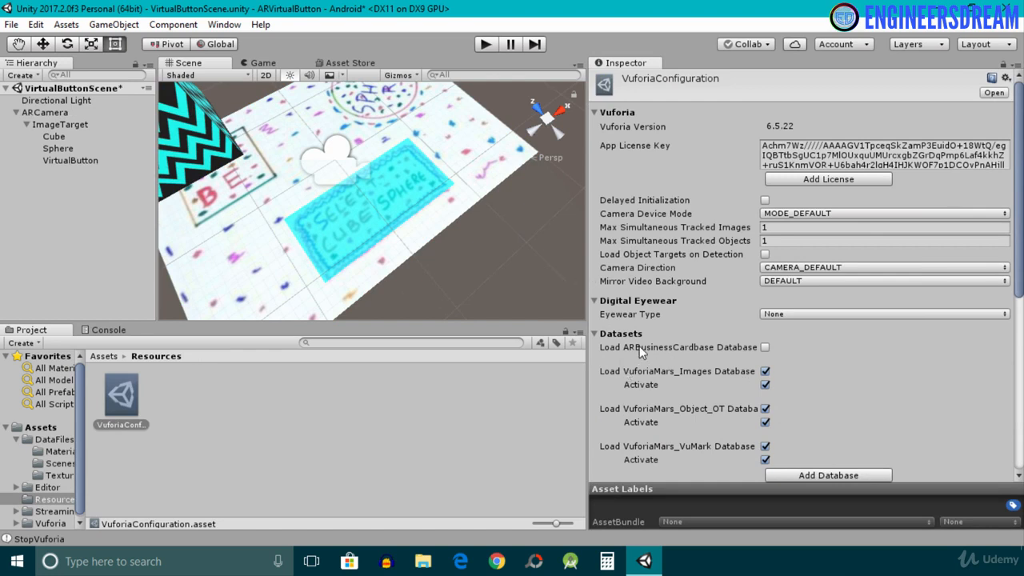
click(765, 347)
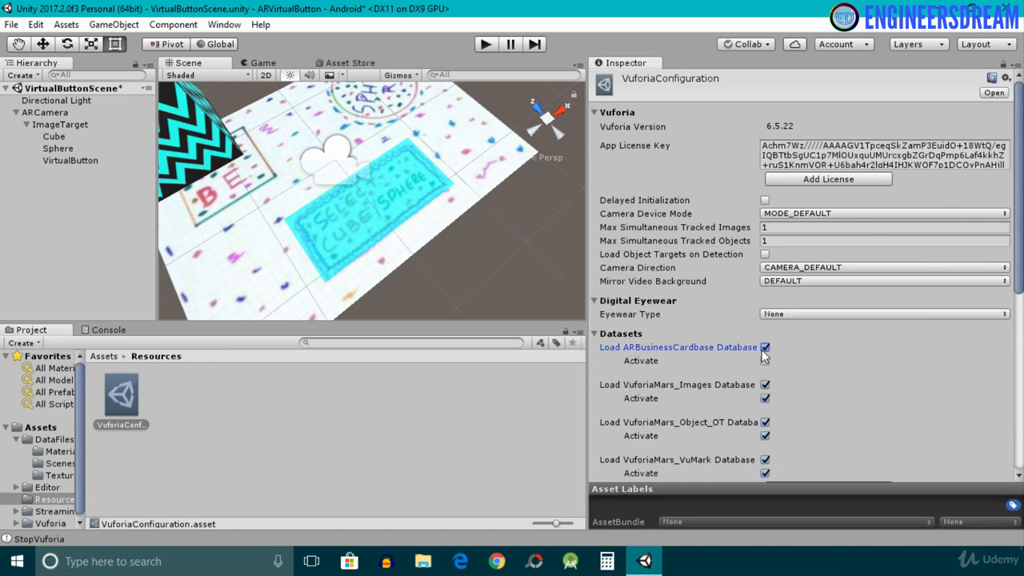
click(766, 361)
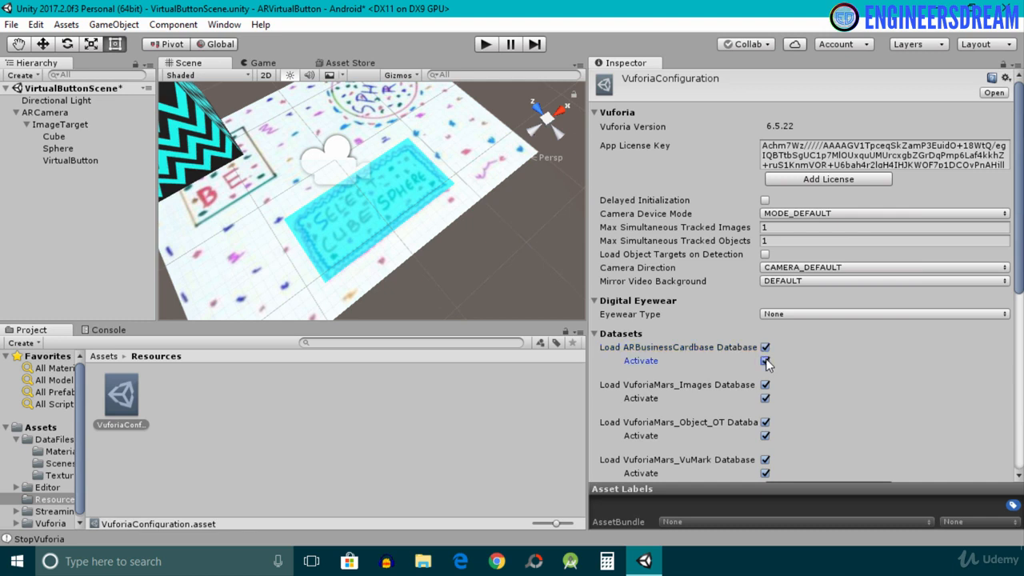
key(ctrl+s)
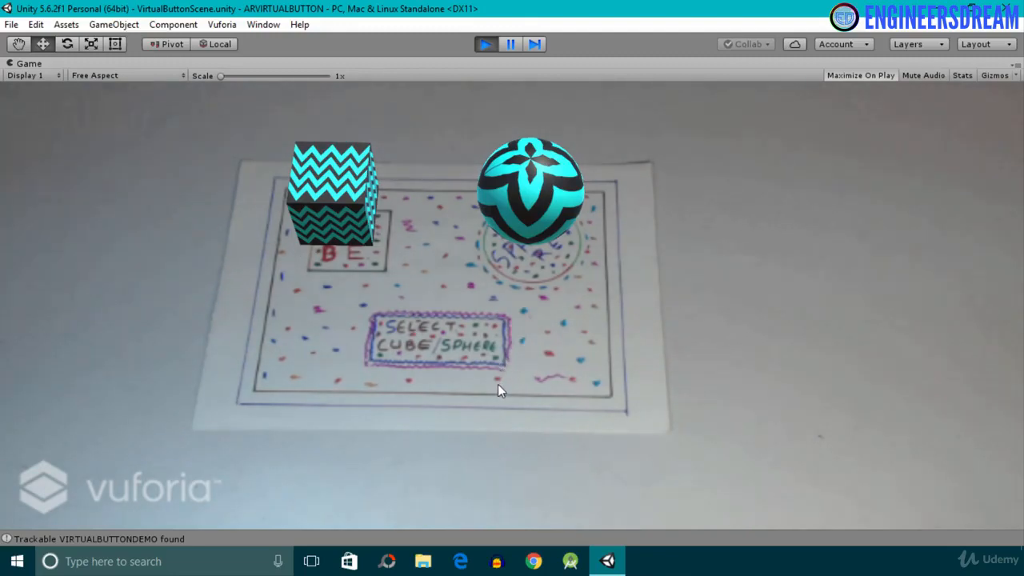
click(487, 46)
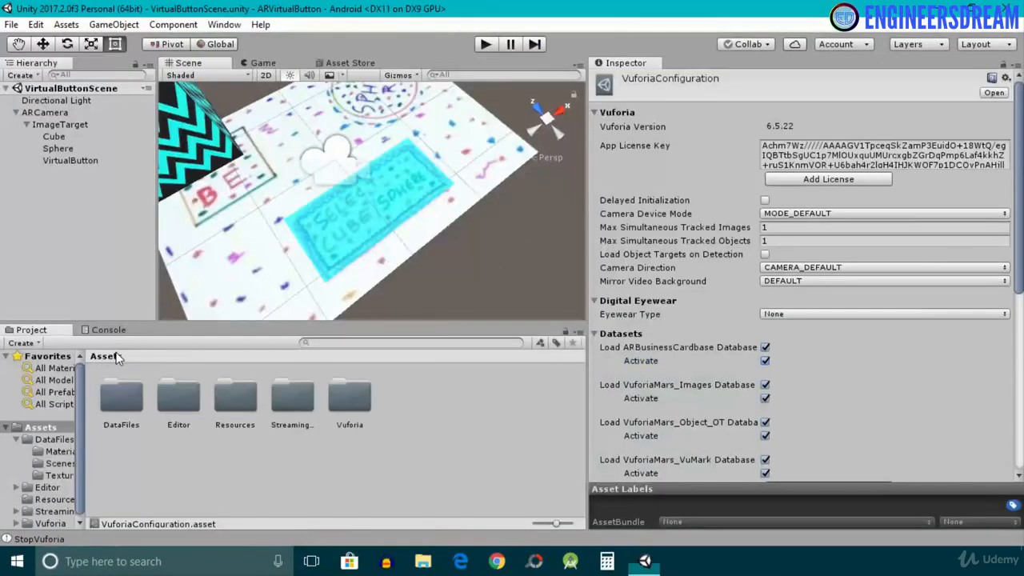
Create a folder named Scripts inside the DataFiles assets folder and open it.
double_click(130, 398)
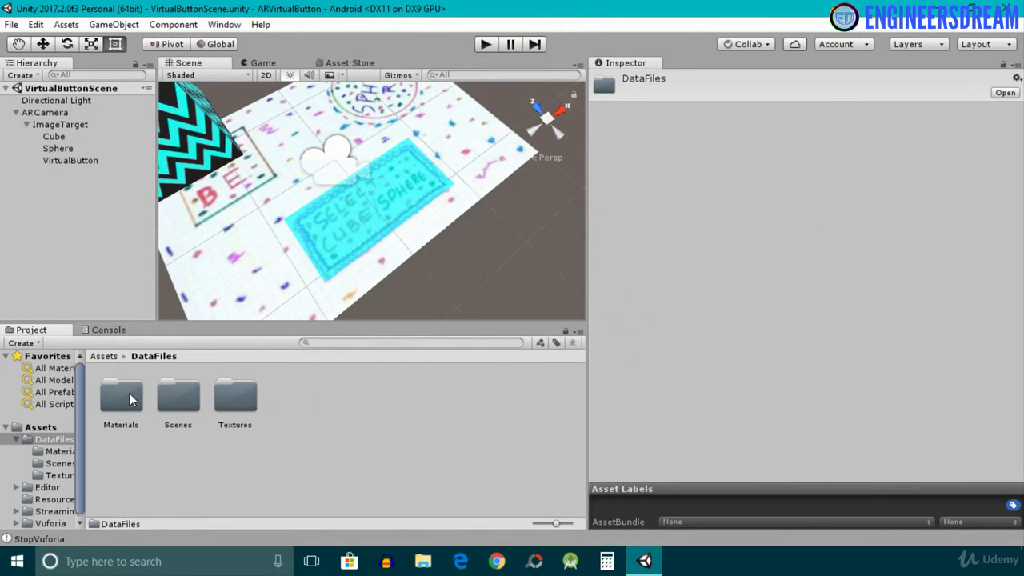
right_click(283, 411)
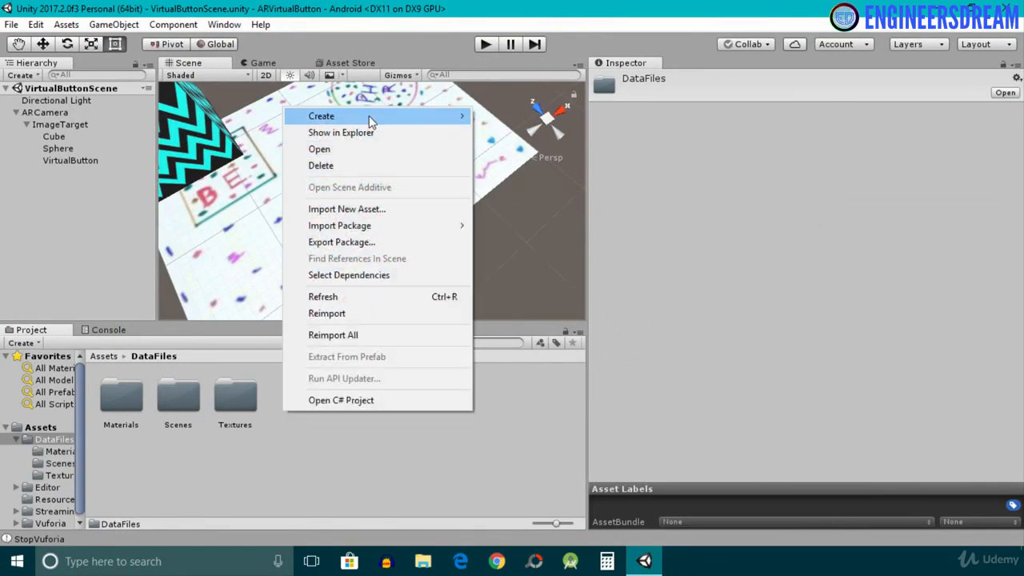
mouse_move(369, 115)
click(529, 98)
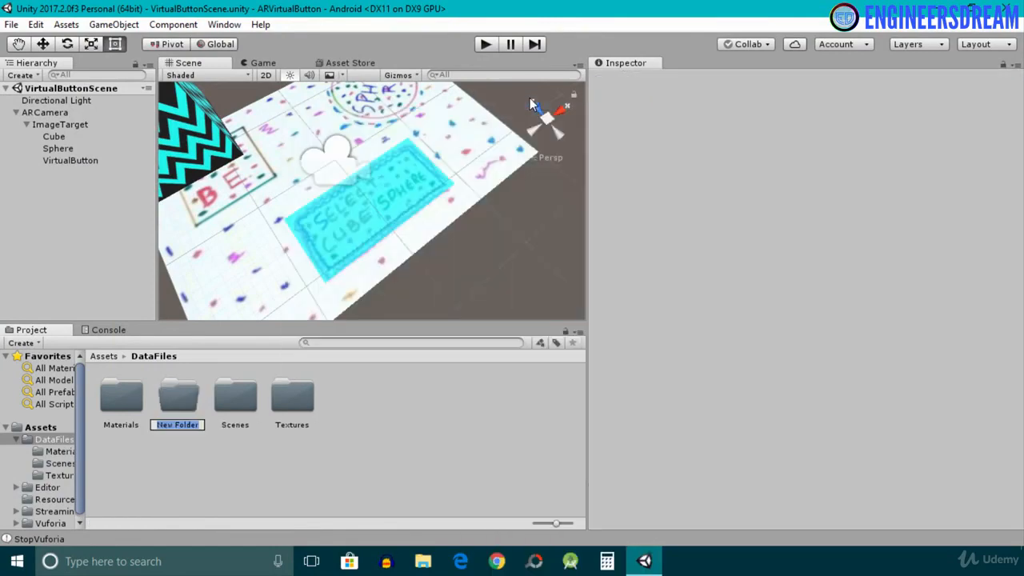
text(Scripts)
key(Return)
key(Return)
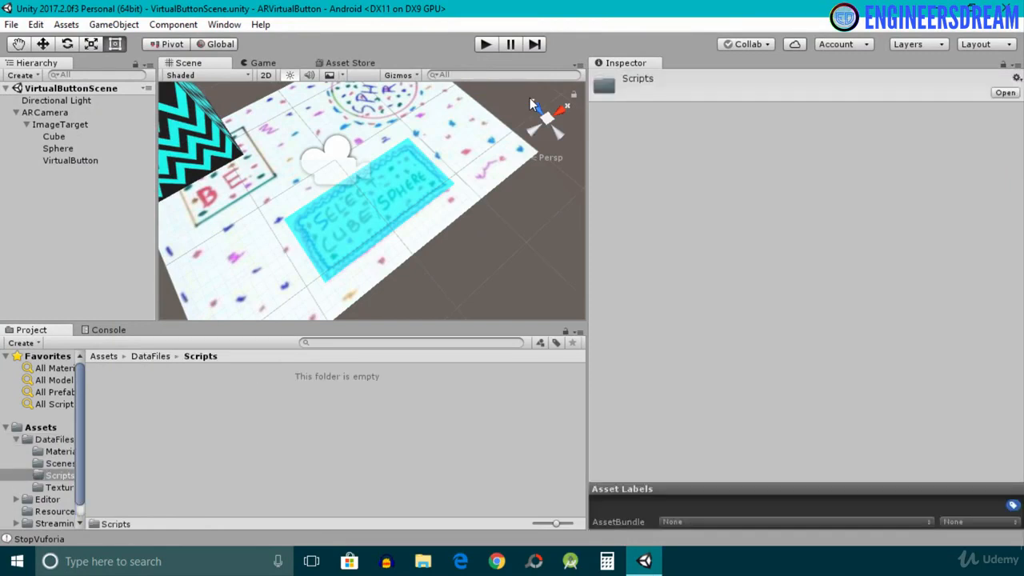
Create a C# script named VirtualButtonScript in the Scripts folder.
right_click(175, 392)
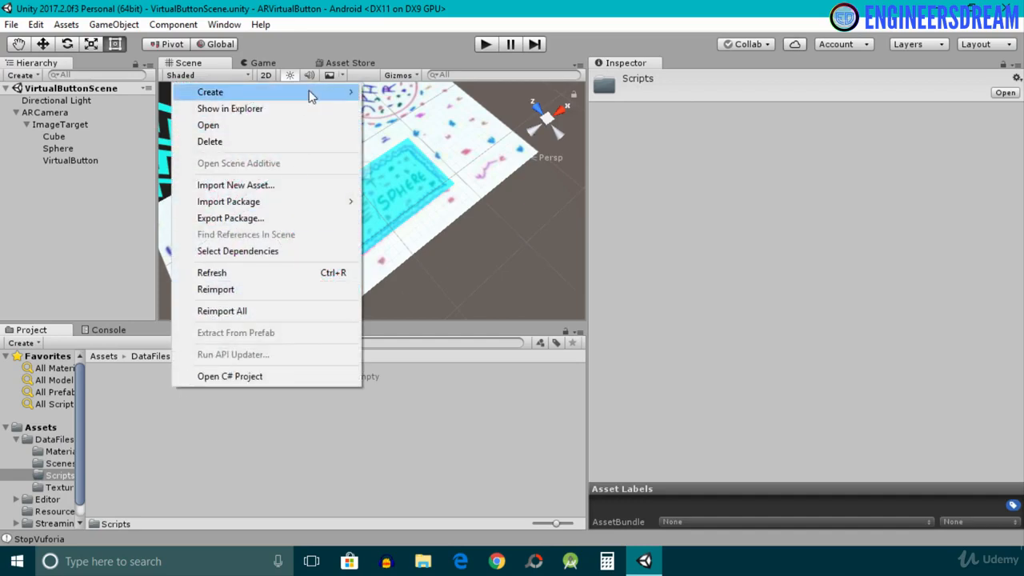
mouse_move(311, 94)
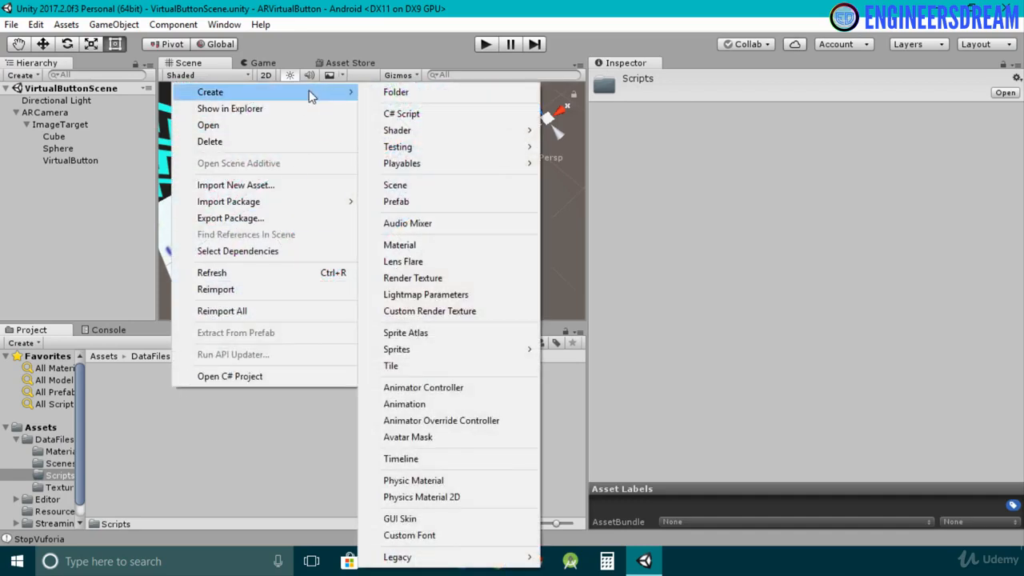
click(425, 117)
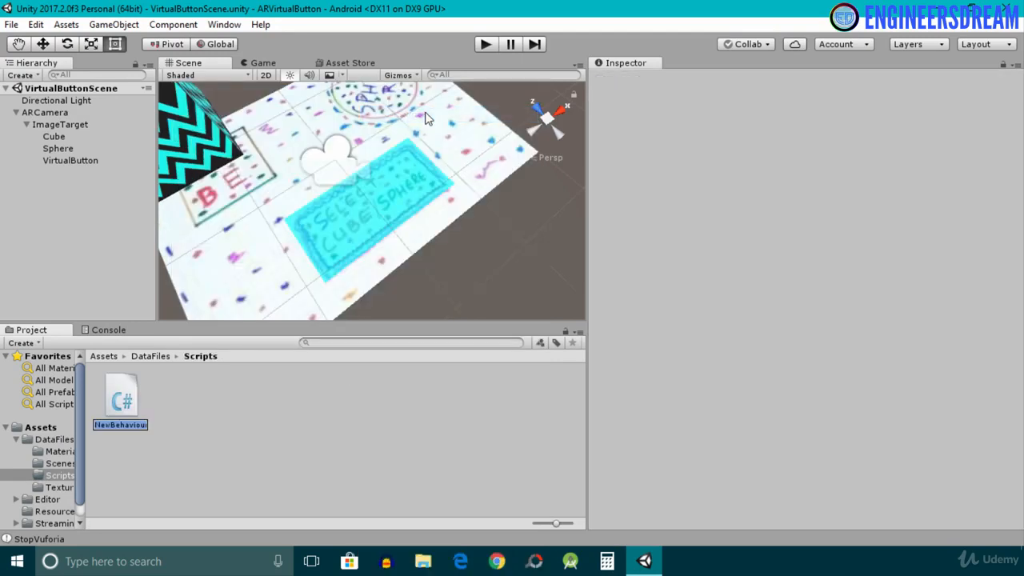
text(VirtualButto)
text(nScript)
key(Return)
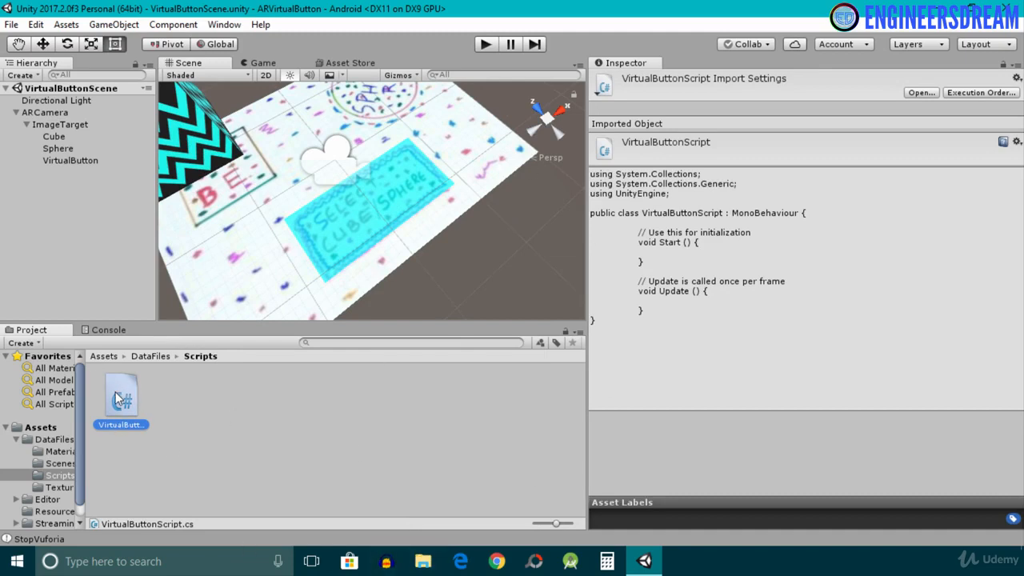
Attach VirtualButtonScript to the ImageTarget object, save the scene, and check the target's components.
drag(114, 413, 75, 125)
click(74, 124)
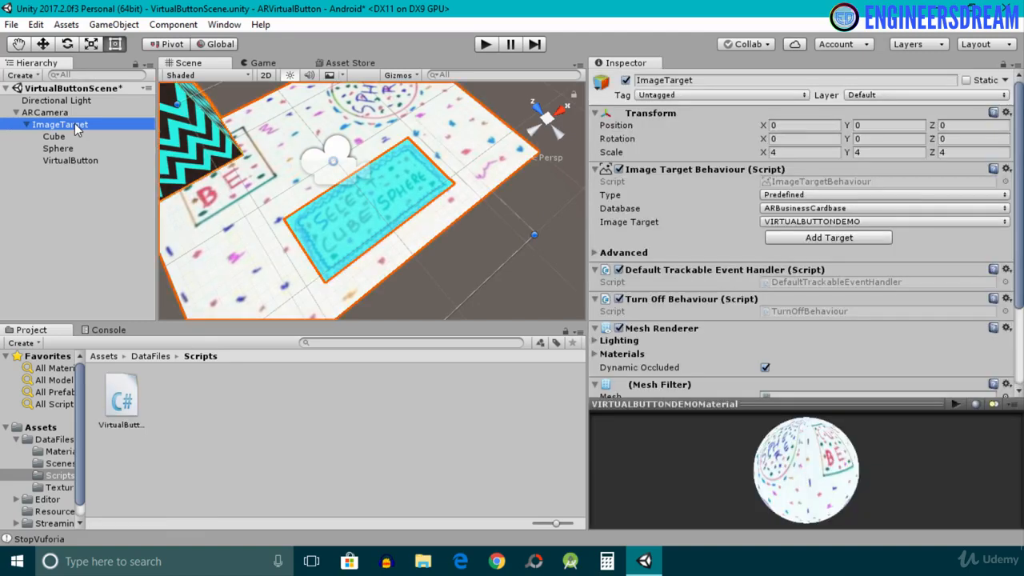
key(ctrl+s)
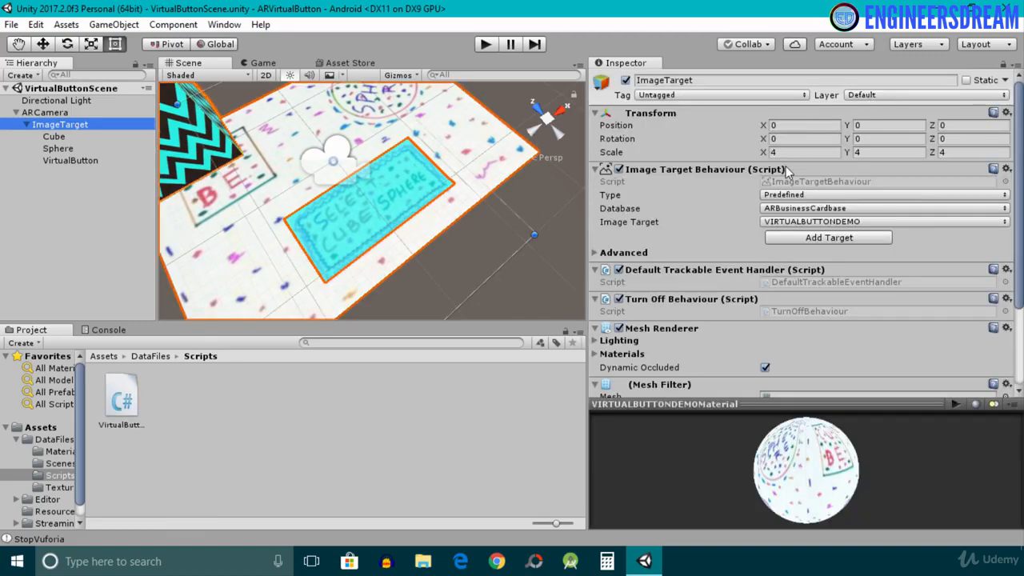
scroll(773, 177, down, 3)
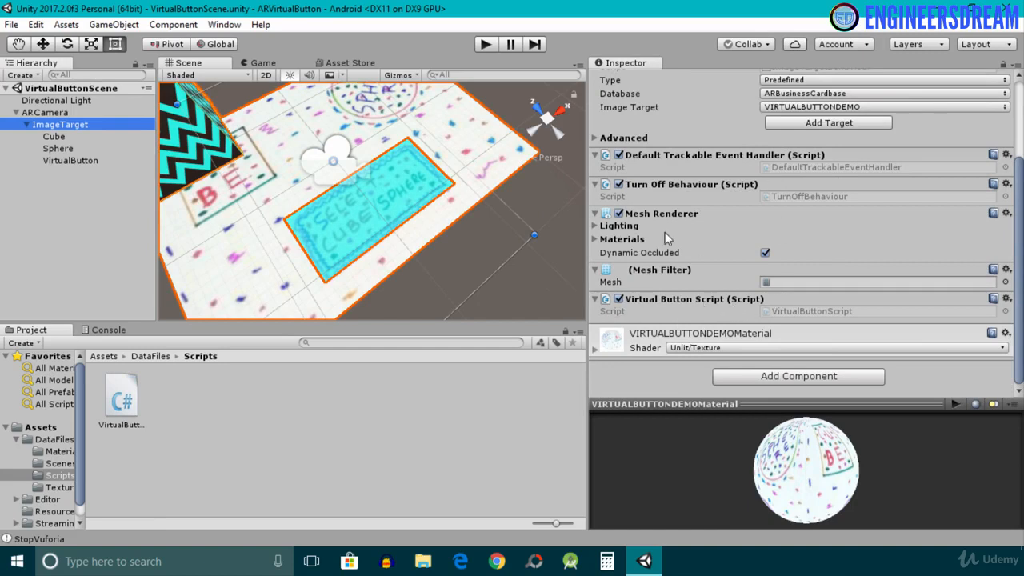
scroll(680, 160, up, 3)
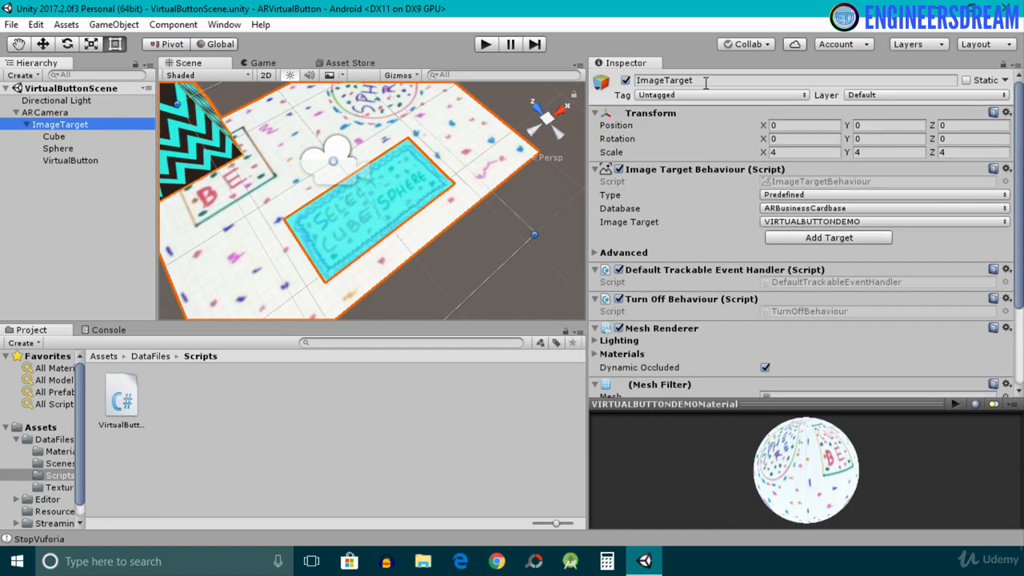